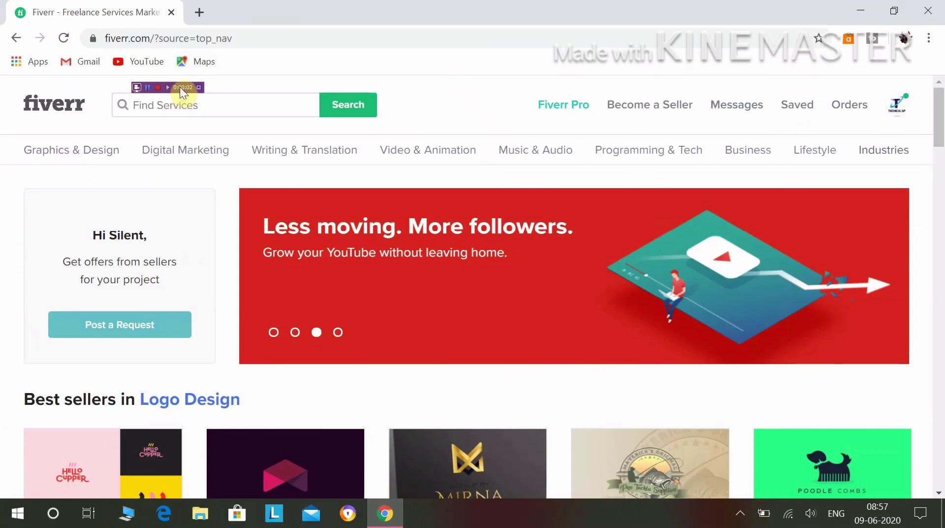
Step: Open the account's profile page and start creating a new Gig
left_click(176, 87)
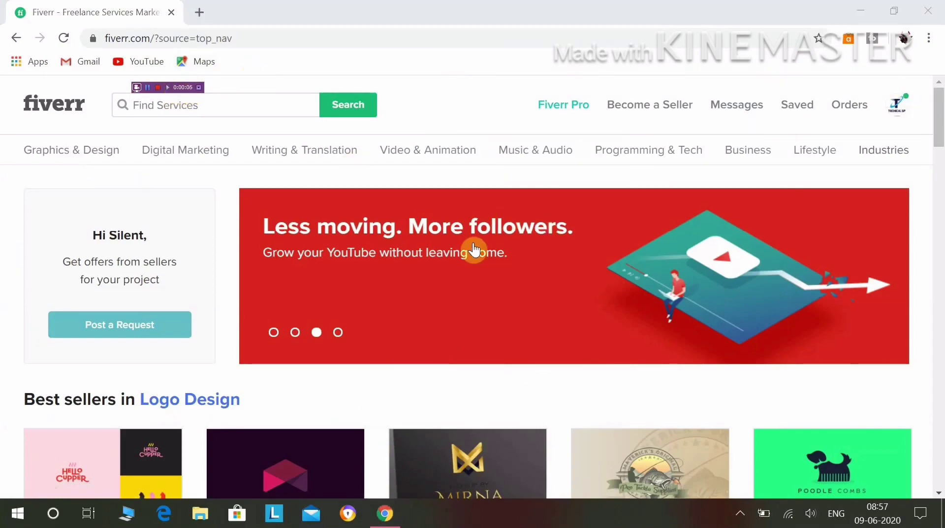
left_click(902, 114)
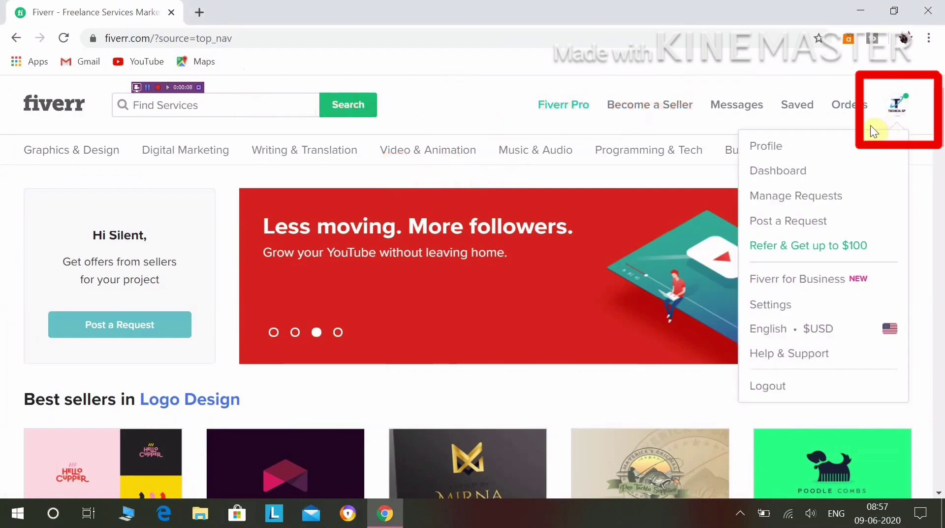
left_click(759, 154)
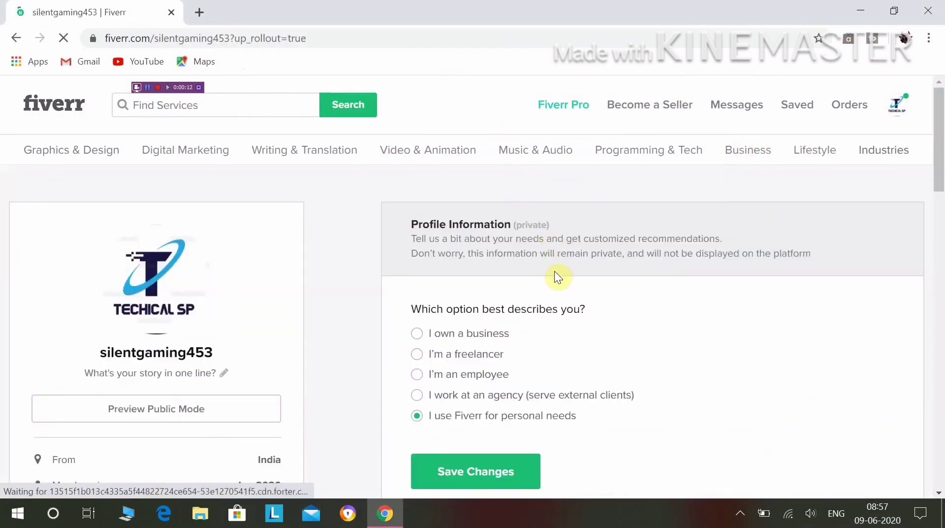
scroll(555, 276, "down", 2)
scroll(555, 278, "up", 3)
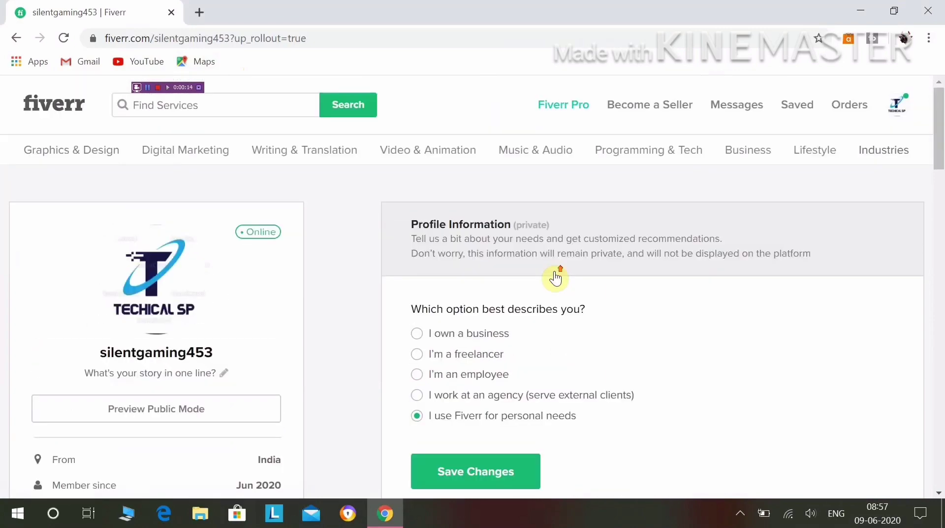
scroll(555, 278, "down", 5)
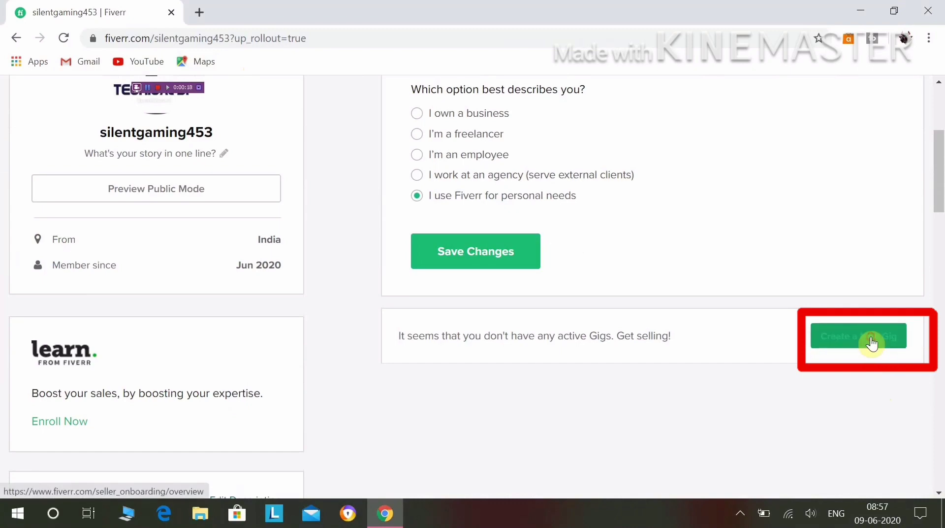
left_click(871, 343)
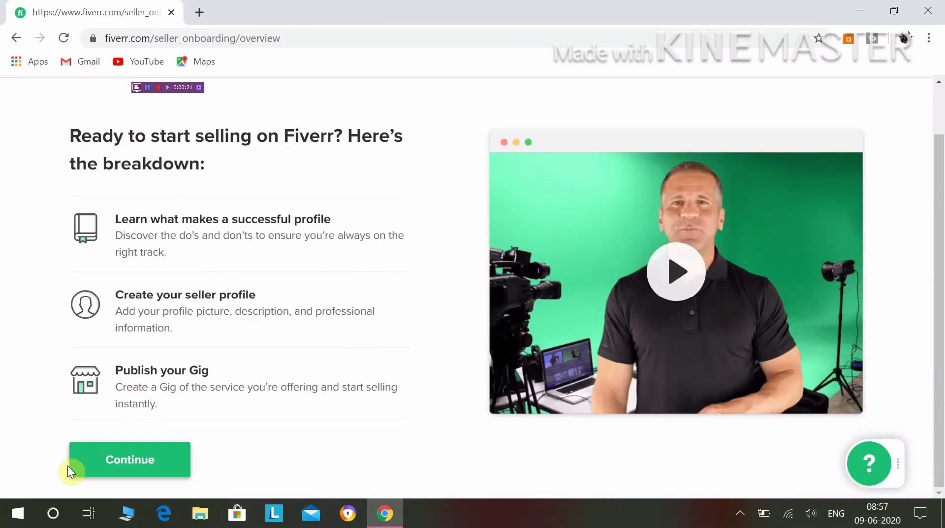
Step: Proceed through the seller onboarding introduction and its profile do's and don'ts to the Personal Info form
left_click(80, 466)
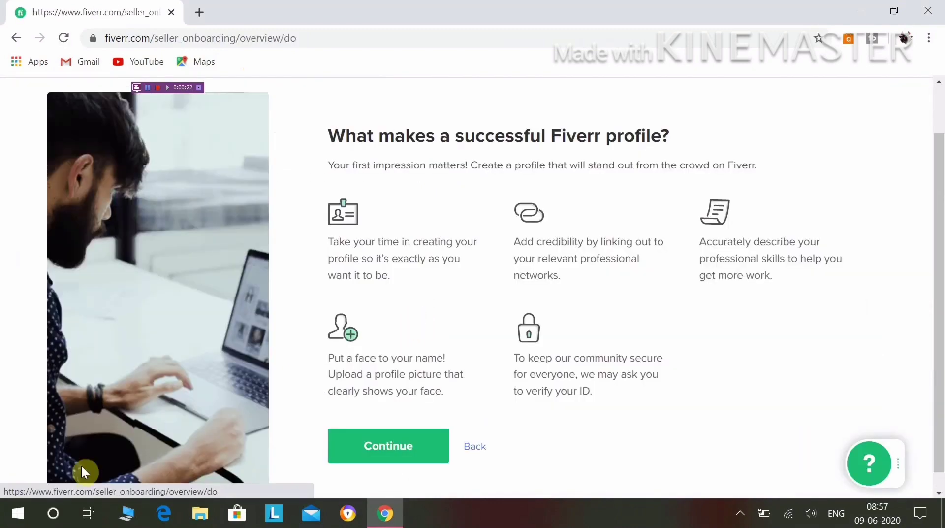
left_click(404, 448)
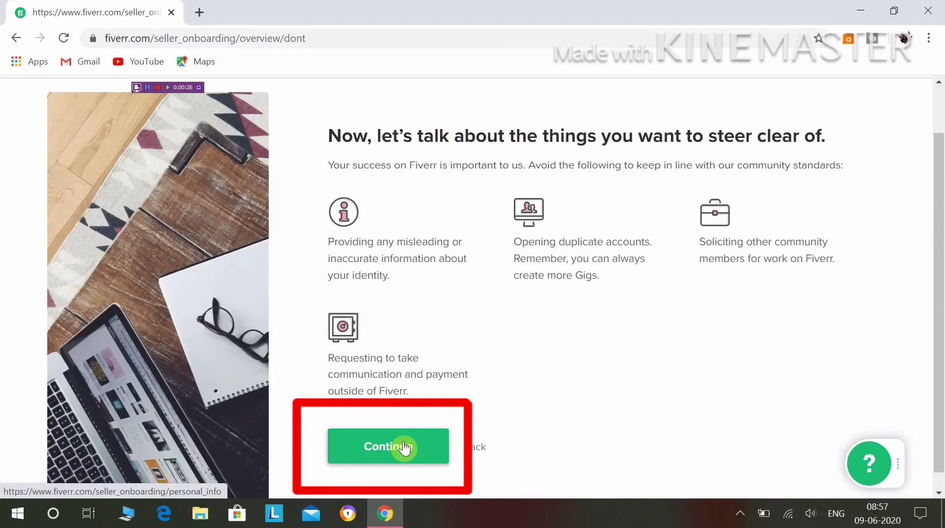
left_click(405, 448)
Step: Accept the prefilled Personal Info and Professional Info forms and continue to Linked Accounts
scroll(404, 447, "down", 6)
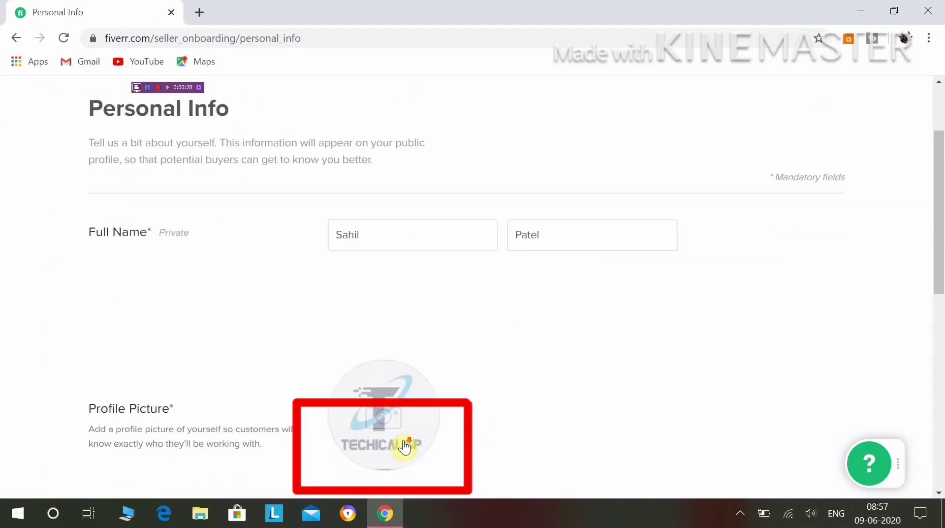
scroll(404, 447, "down", 5)
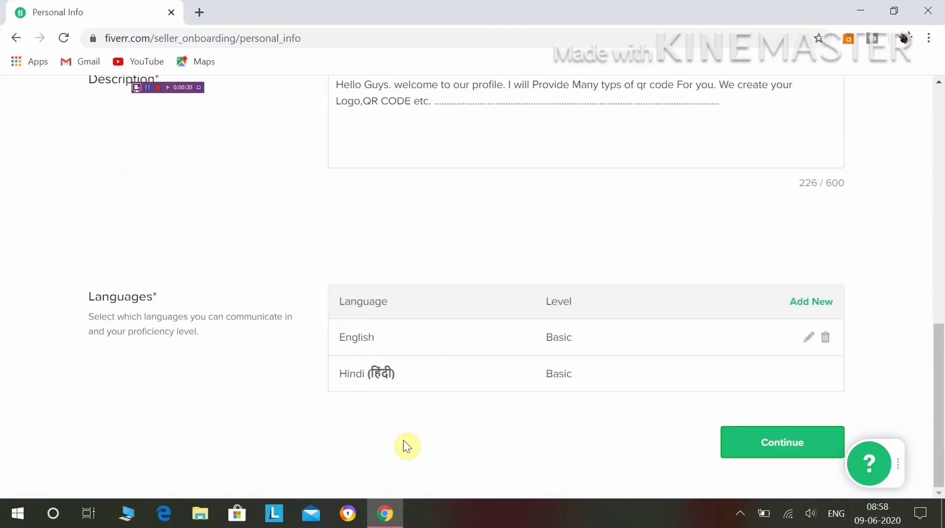
left_click(777, 451)
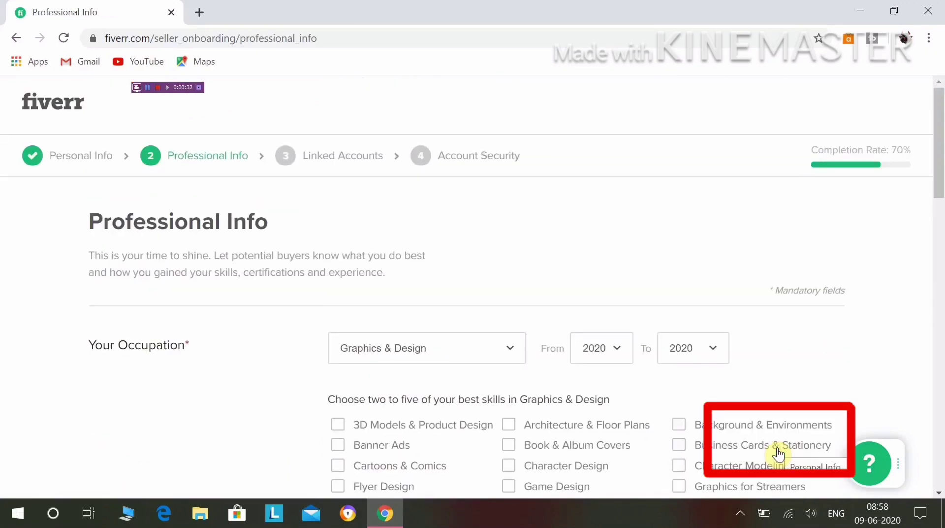
scroll(575, 396, "down", 5)
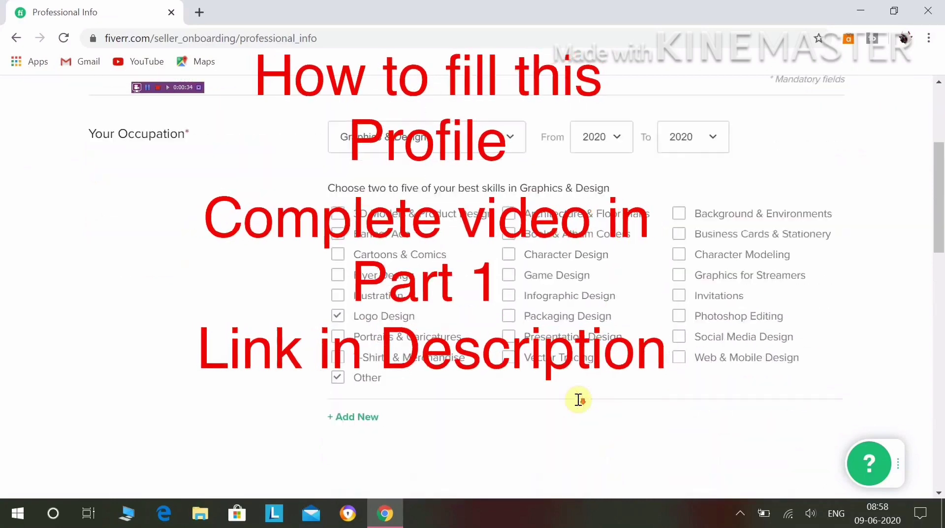
scroll(554, 399, "down", 10)
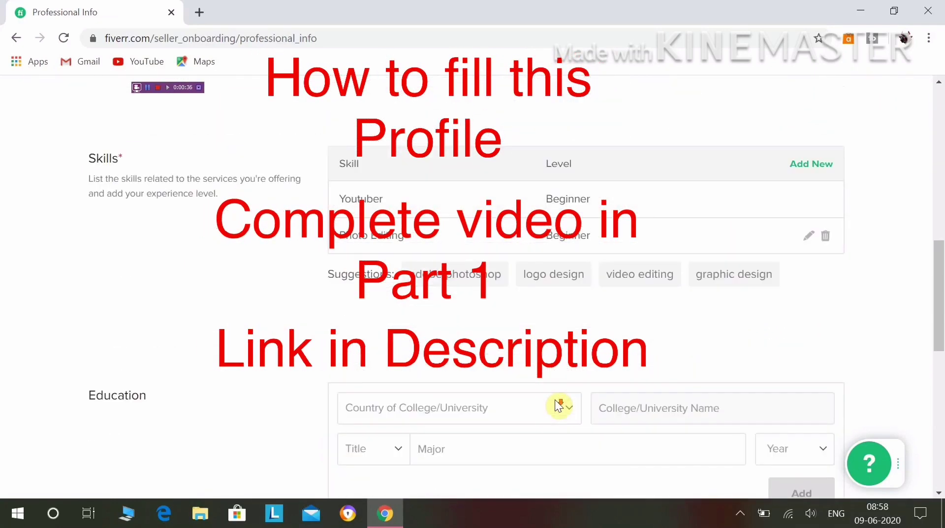
scroll(554, 400, "down", 3)
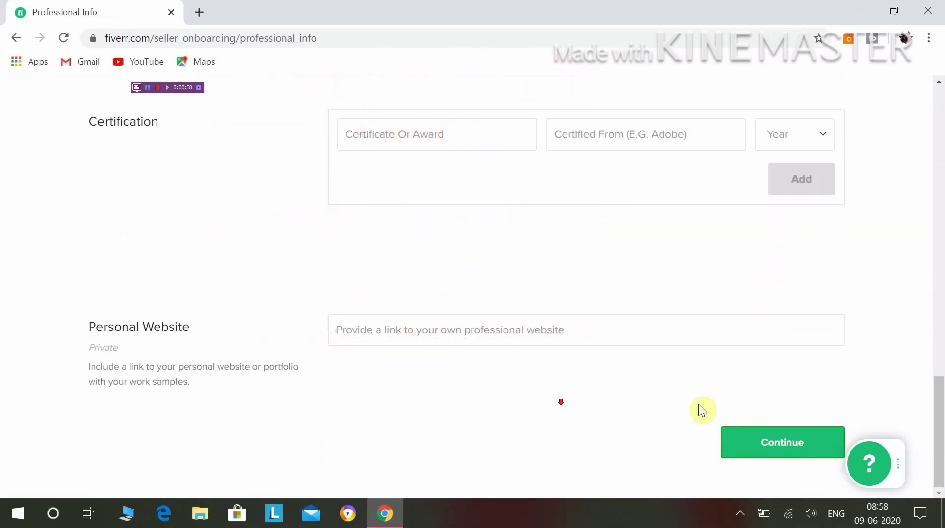
left_click(748, 436)
Step: Continue past Linked Accounts and finish the Account Security stage and onboarding to reach the new Gig form
scroll(689, 423, "down", 9)
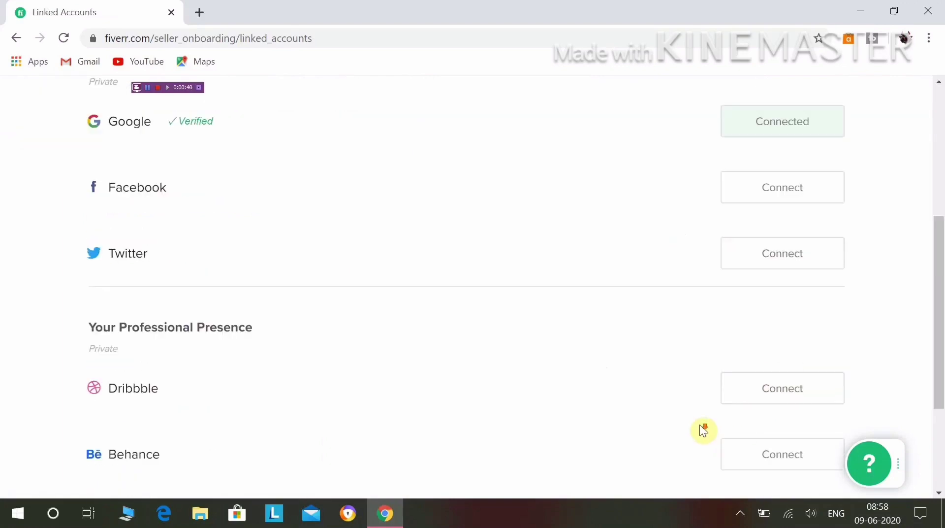
left_click(783, 449)
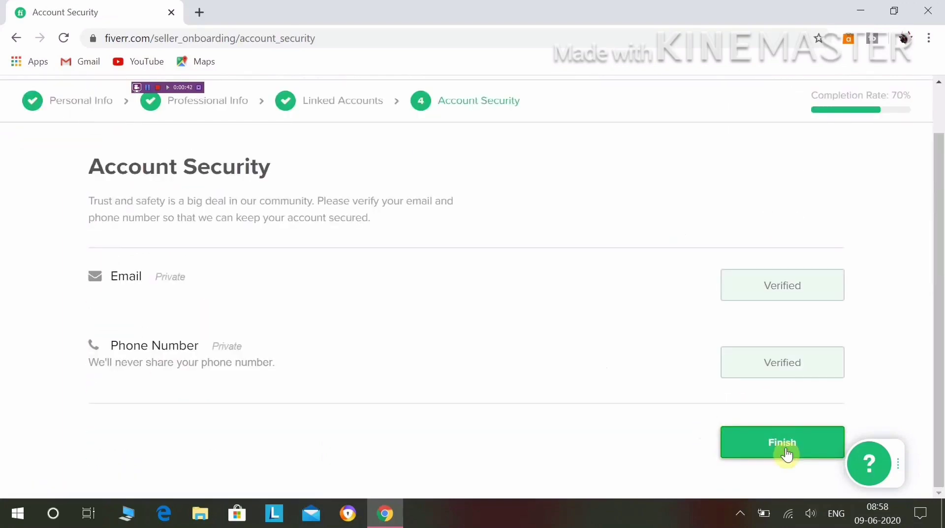
left_click(786, 452)
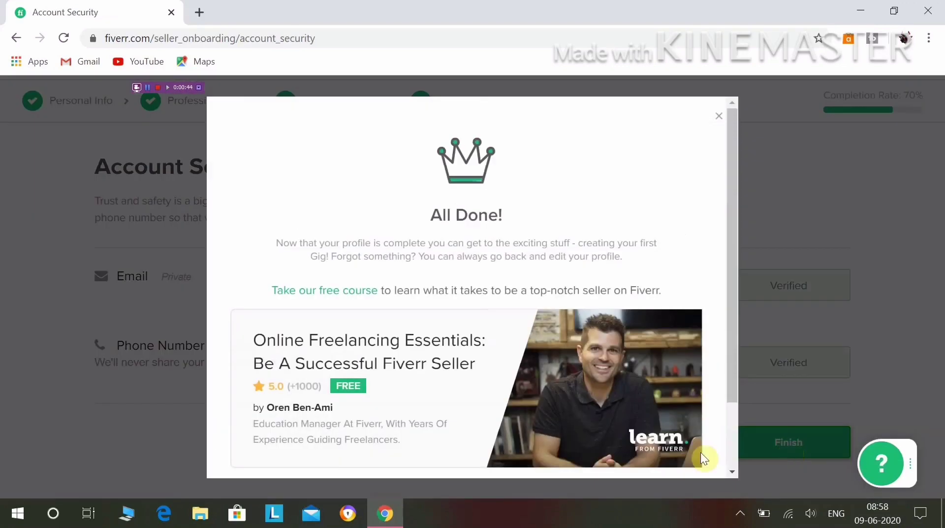
scroll(473, 401, "down", 2)
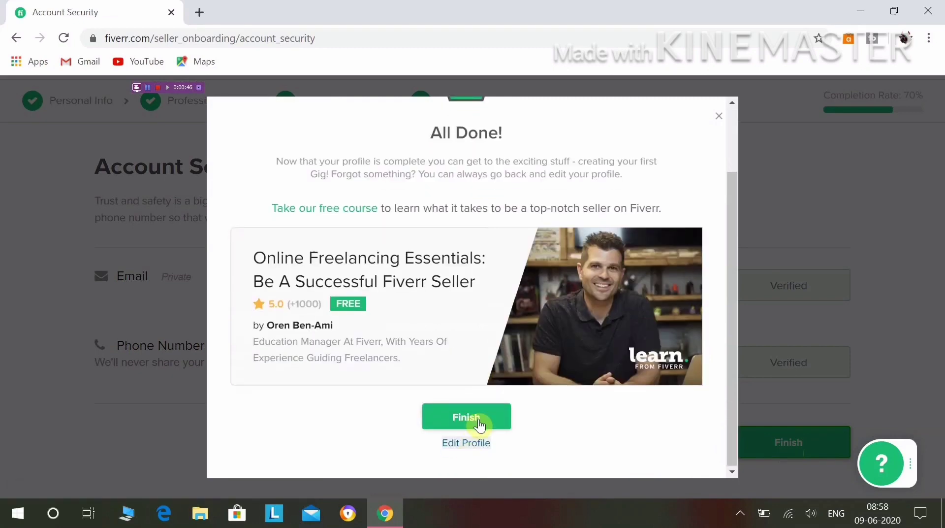
left_click(473, 417)
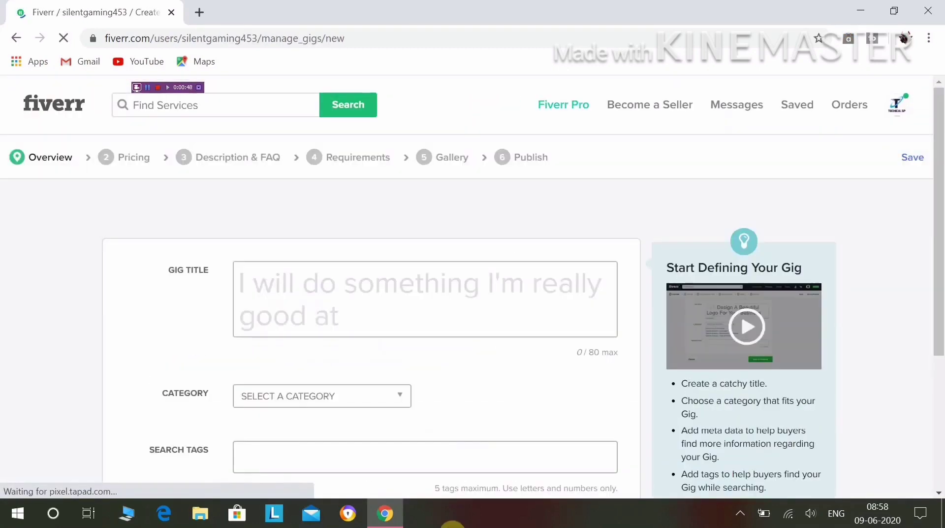
Step: Enter "Make Unique Logo For You" as the Gig title
left_click(341, 289)
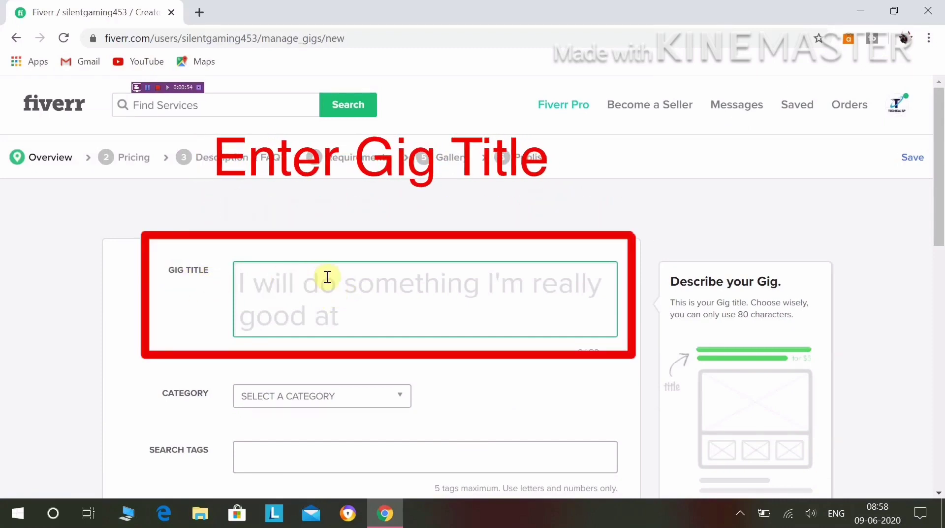
type("Make ")
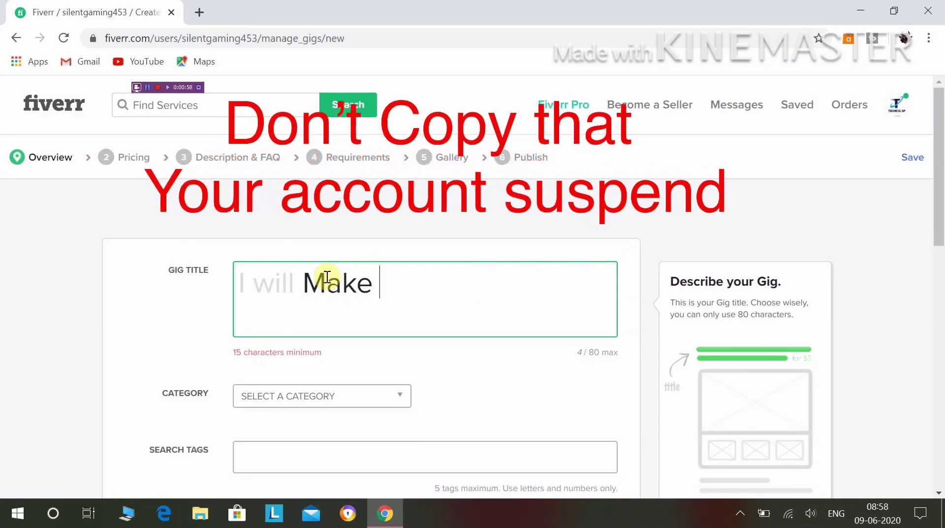
type("as")
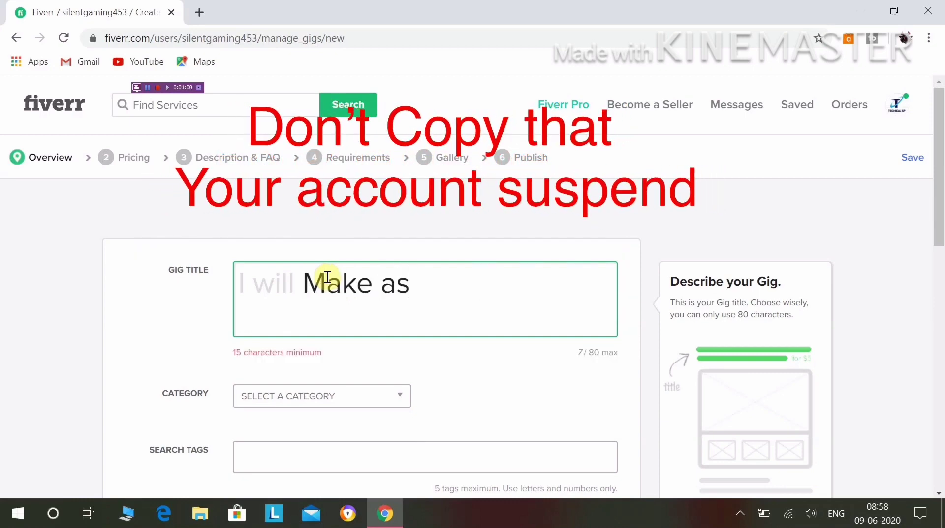
key("BackSpace")
key("BackSpace")
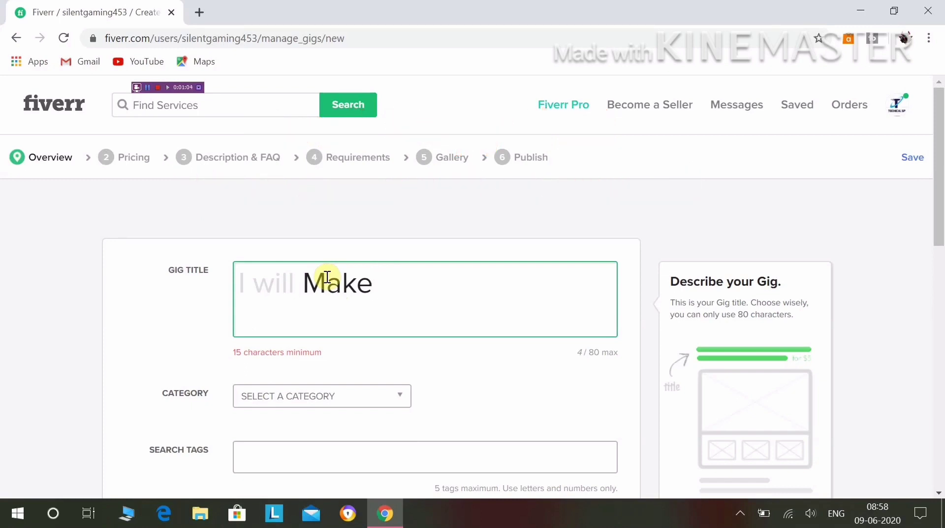
type("Uniq")
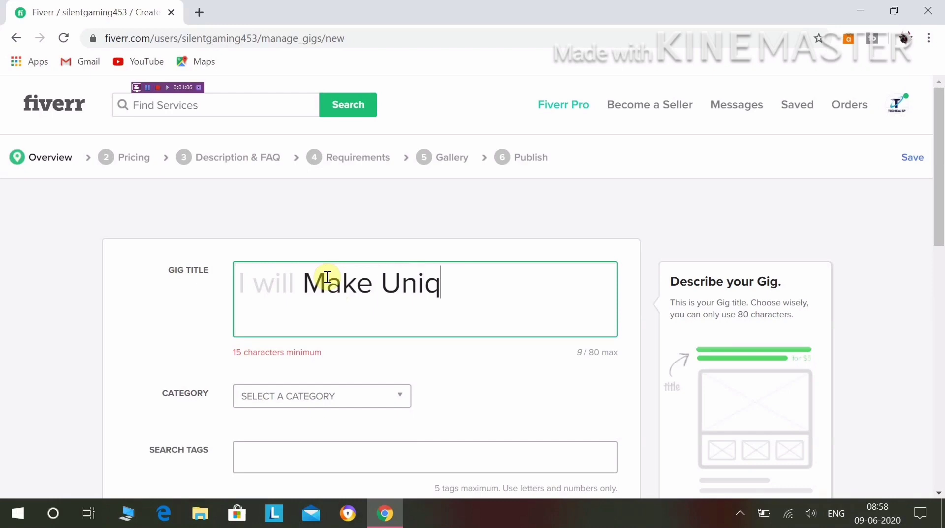
type("ue Logo ")
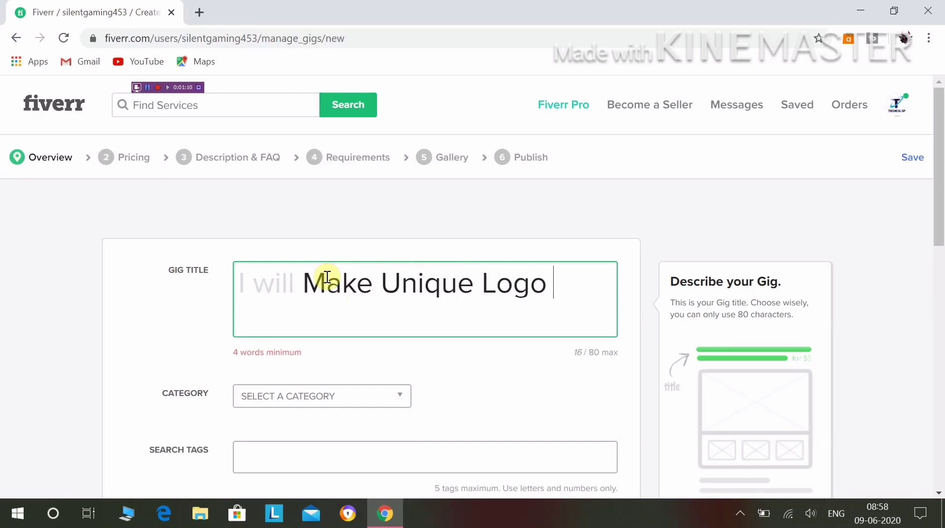
type("For ")
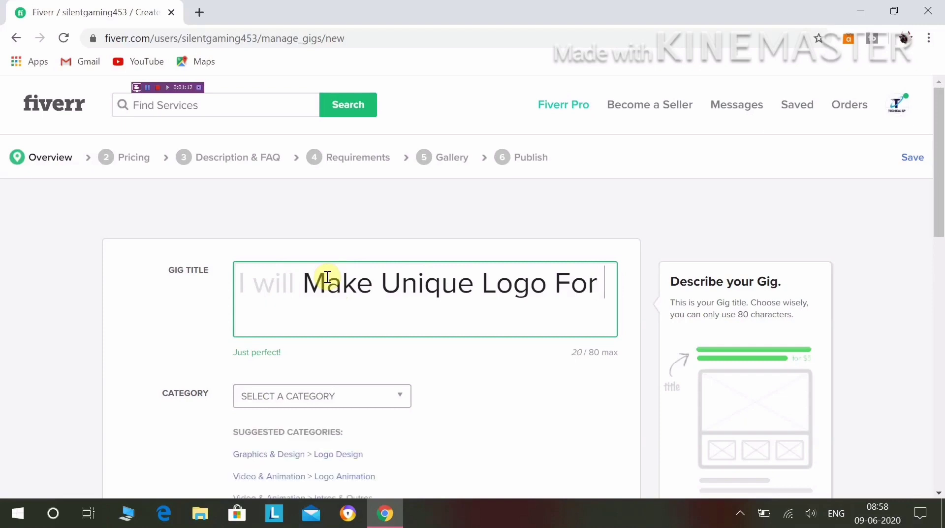
type("You")
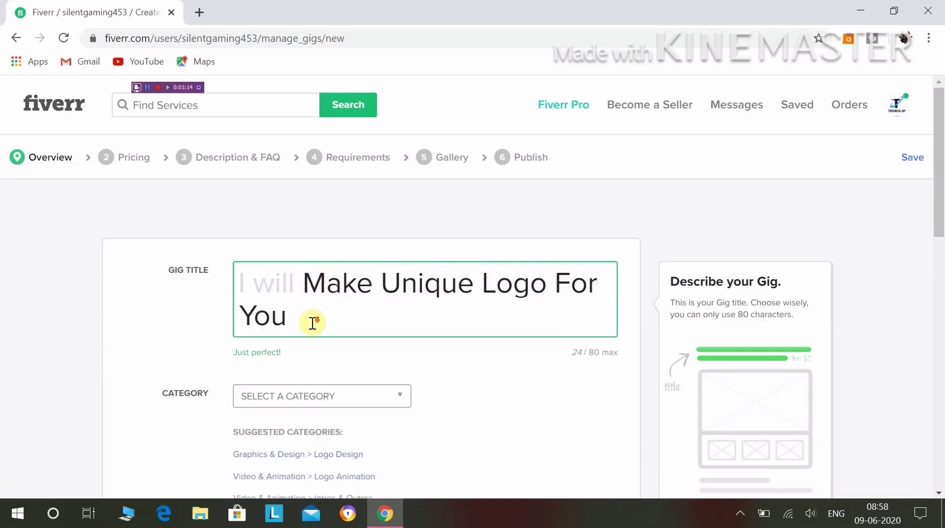
Step: Set the Gig category to Graphics & Design with the Logo Design subcategory
scroll(312, 322, "down", 3)
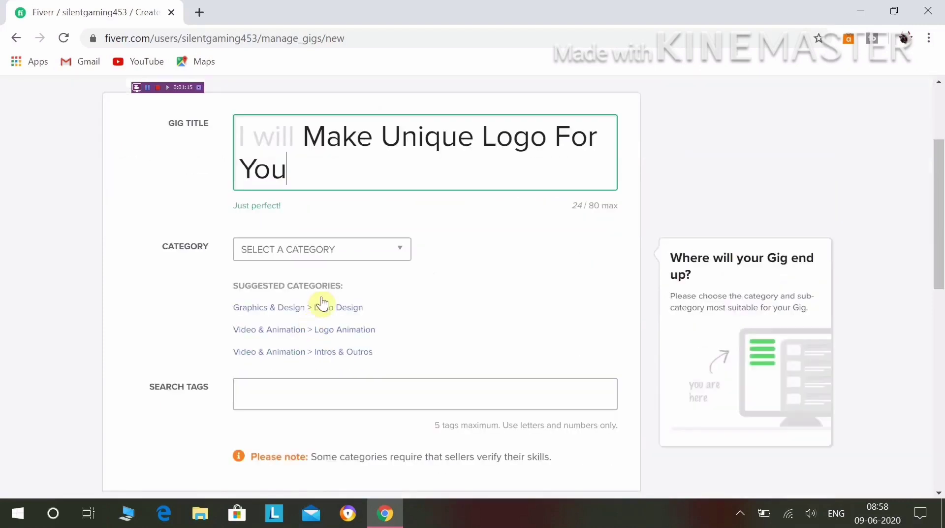
left_click(363, 253)
left_click(320, 261)
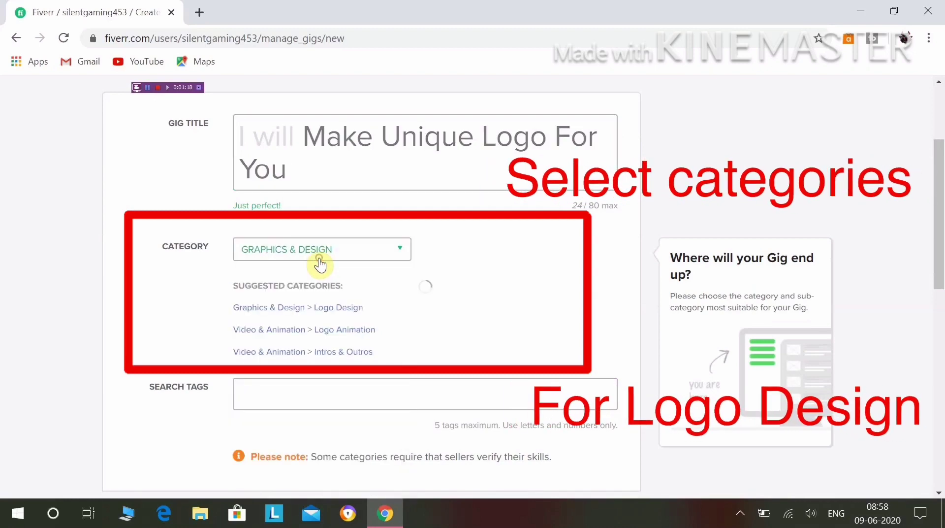
left_click(440, 253)
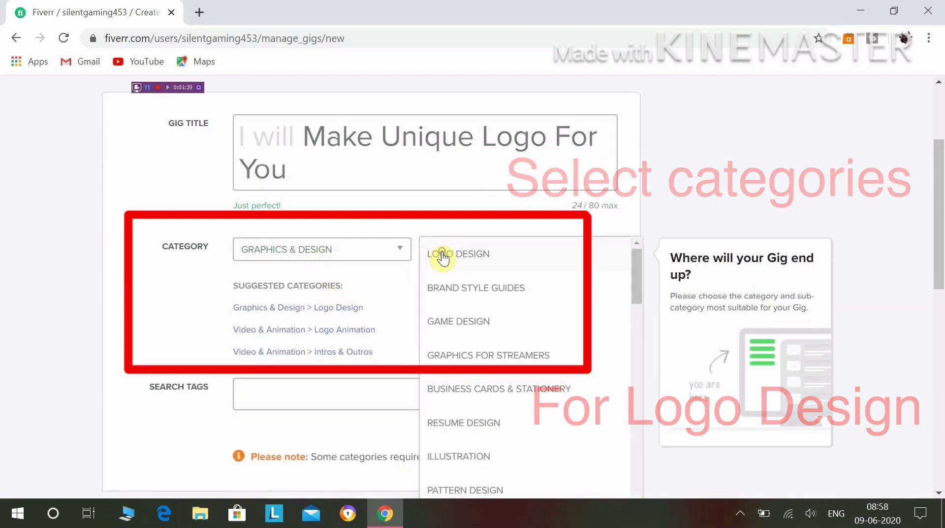
left_click(474, 266)
Step: Select JPG, PDF and PNG as the provided file formats in the Gig metadata
scroll(477, 303, "down", 3)
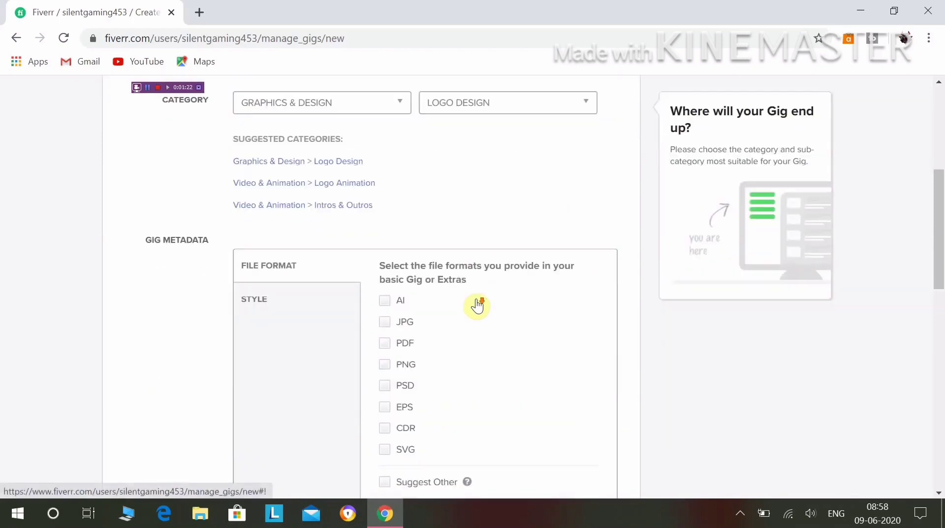
scroll(477, 305, "down", 2)
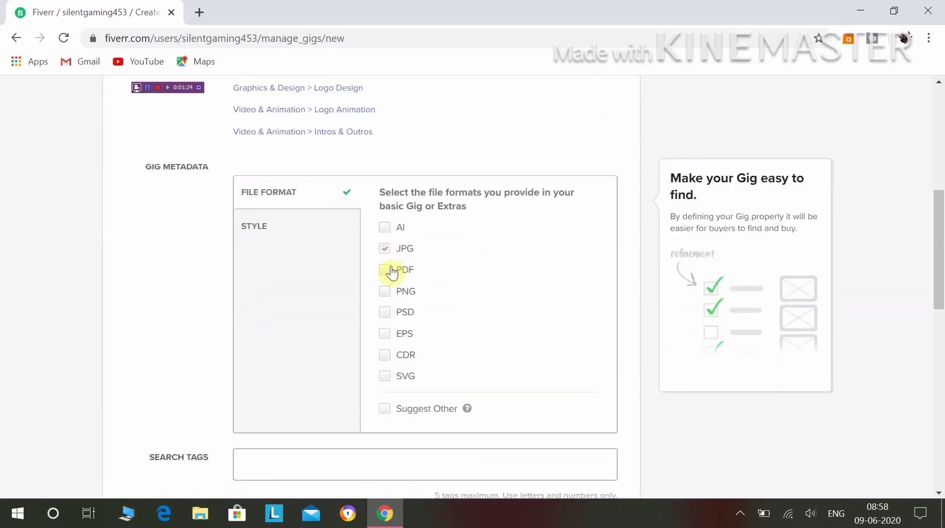
left_click(392, 272)
left_click(387, 295)
Step: Add the suggested tag "create Logo" to the Gig's search tags
scroll(389, 300, "down", 2)
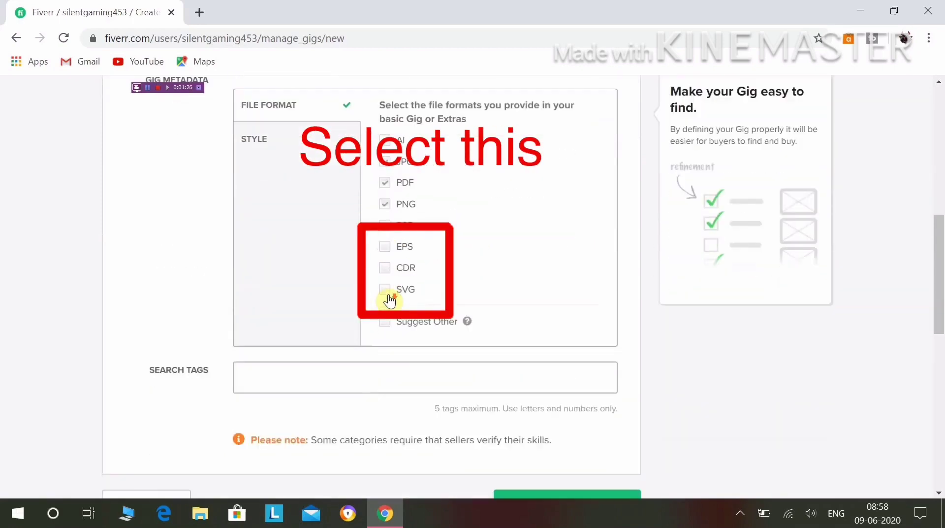
scroll(391, 298, "down", 5)
left_click(307, 174)
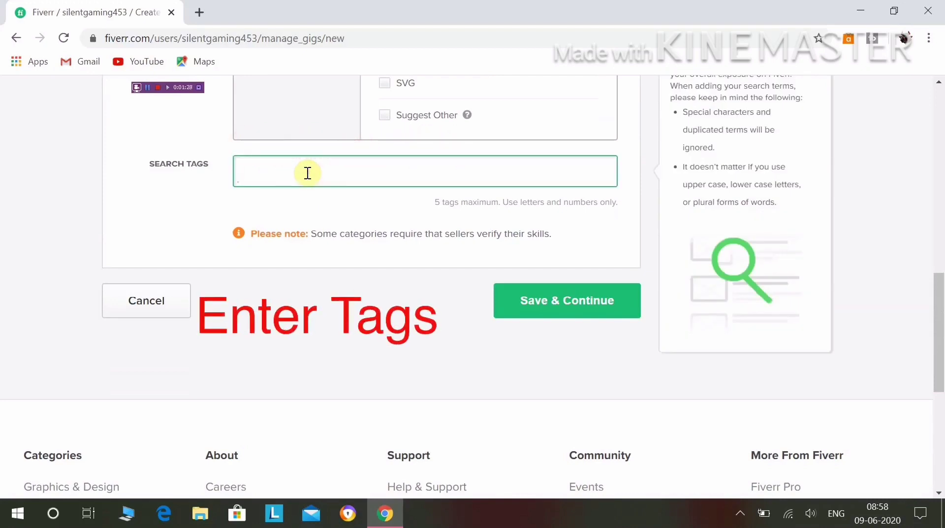
type("Logo")
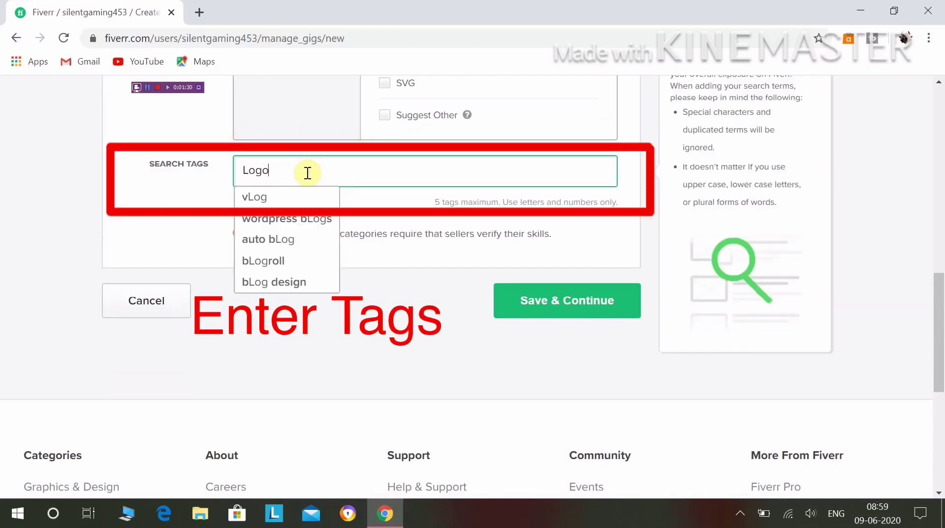
key("Down")
key("Down")
key("Down")
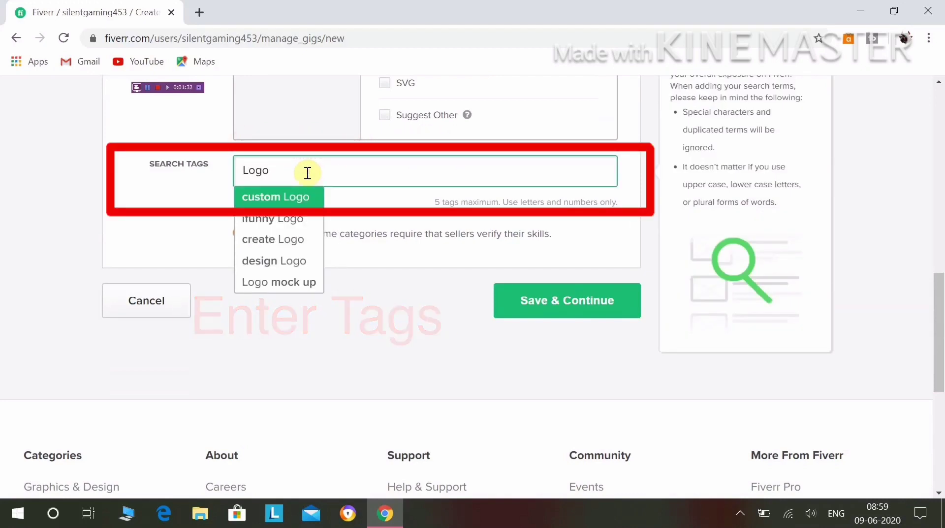
key("Return")
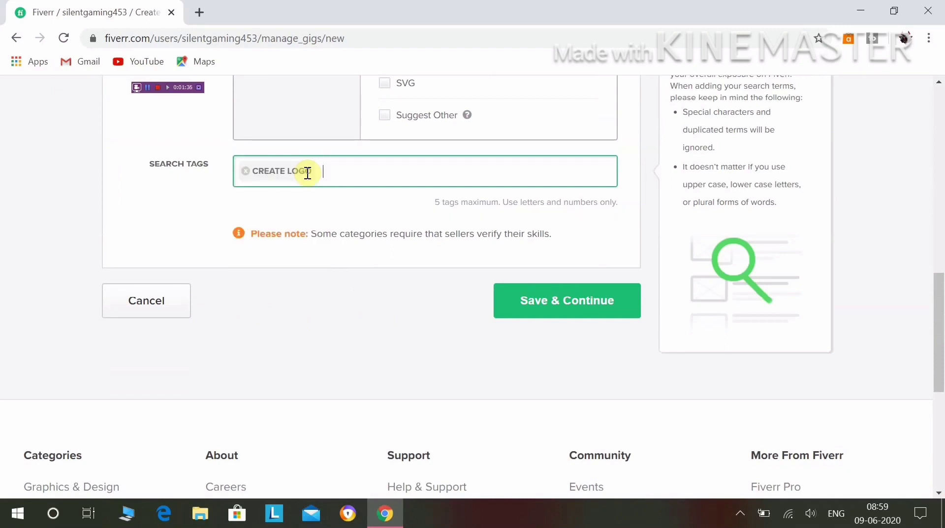
Step: Add the suggested tag "design Logo" to the Gig's search tags
type("Logo")
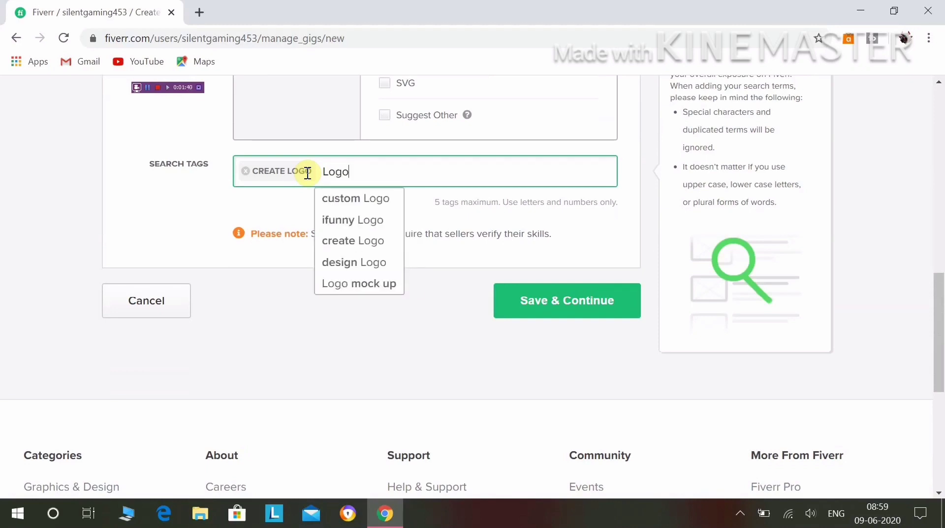
key("Down")
key("Down")
key("Down")
key("Down")
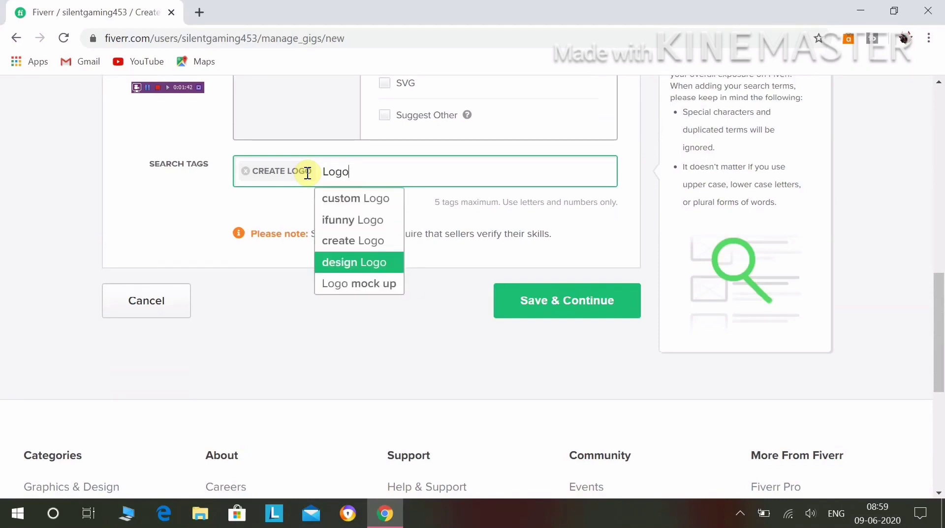
key("Return")
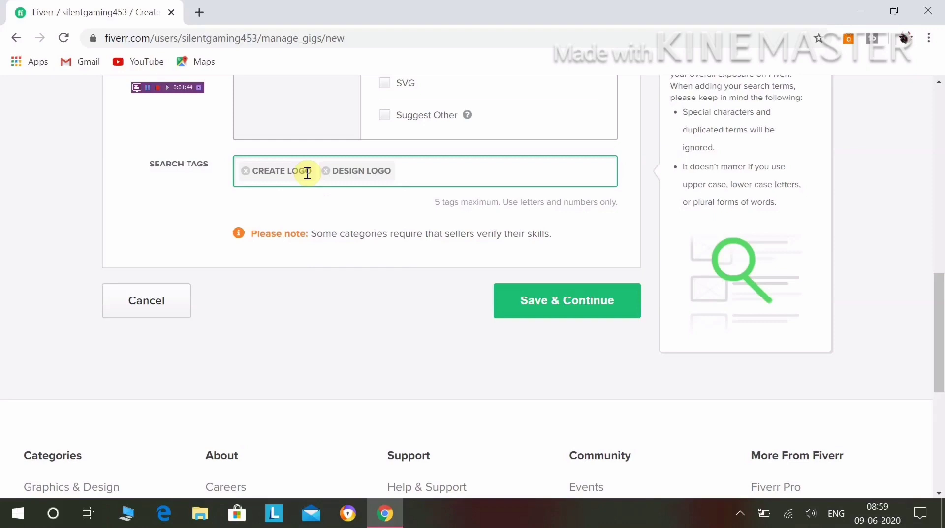
Step: Add the search tags "Unique Logo" and "custom Logo", and save the overview to continue to pricing
type("Unique")
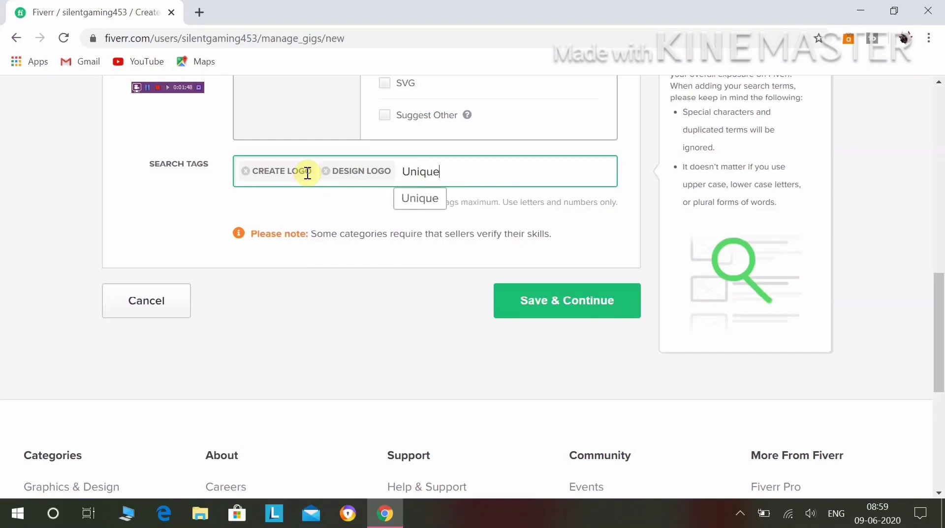
type(" Logo")
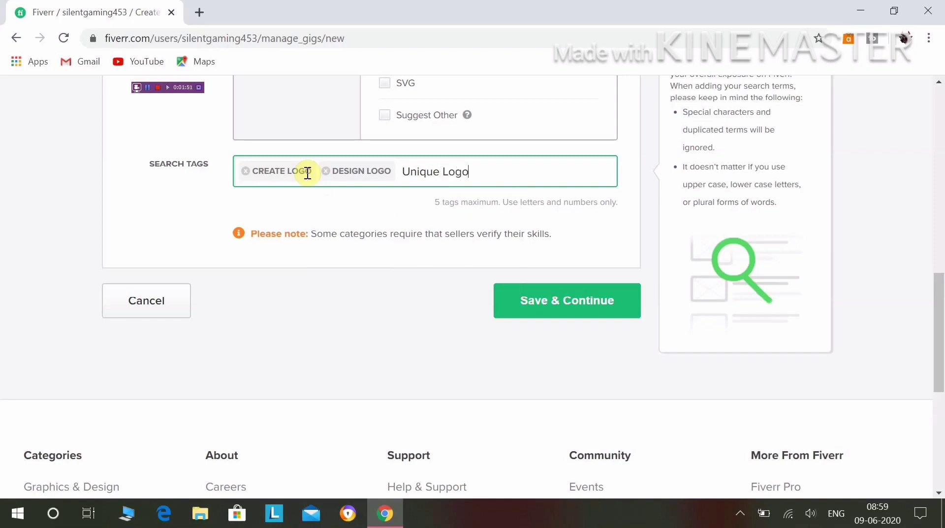
key("Return")
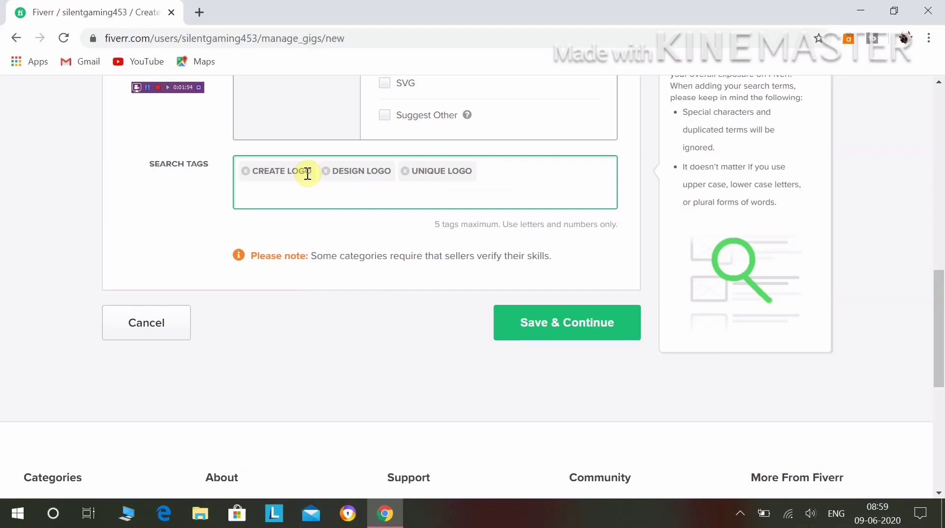
type("Logo")
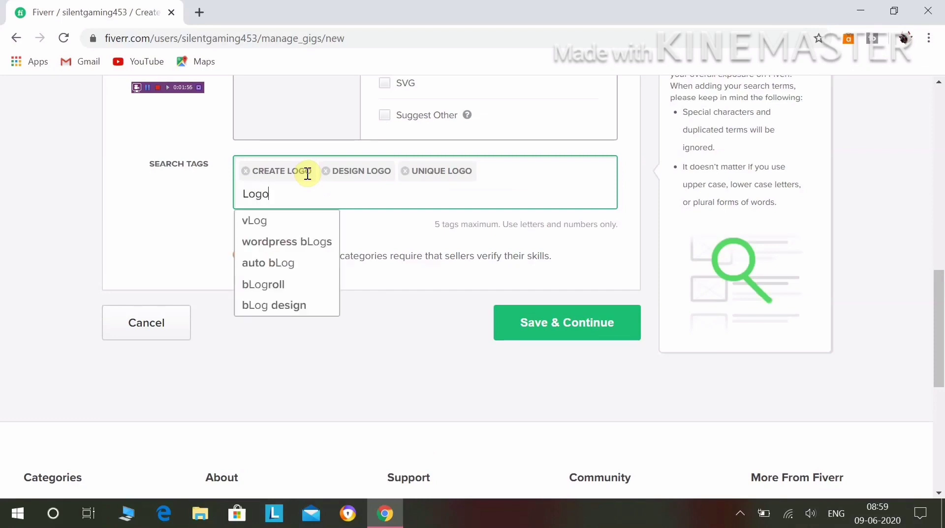
key("Down")
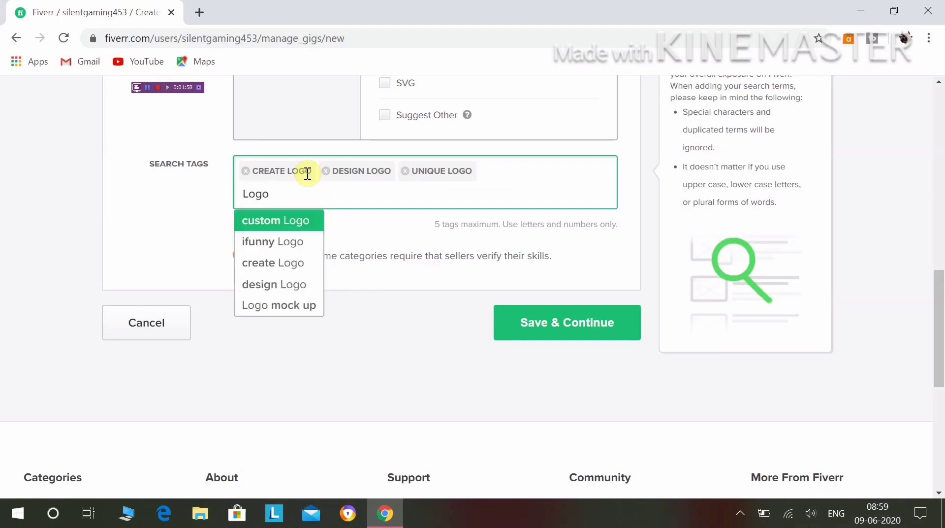
key("Return")
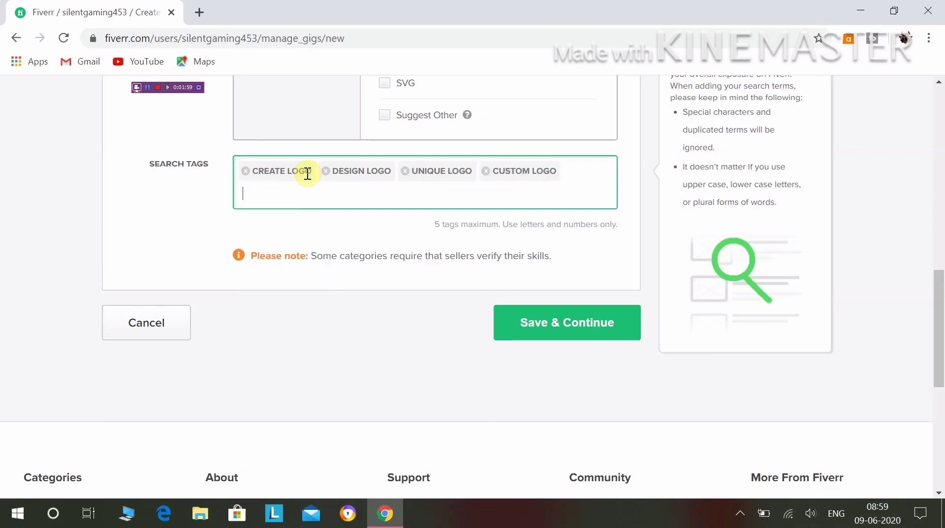
left_click(577, 325)
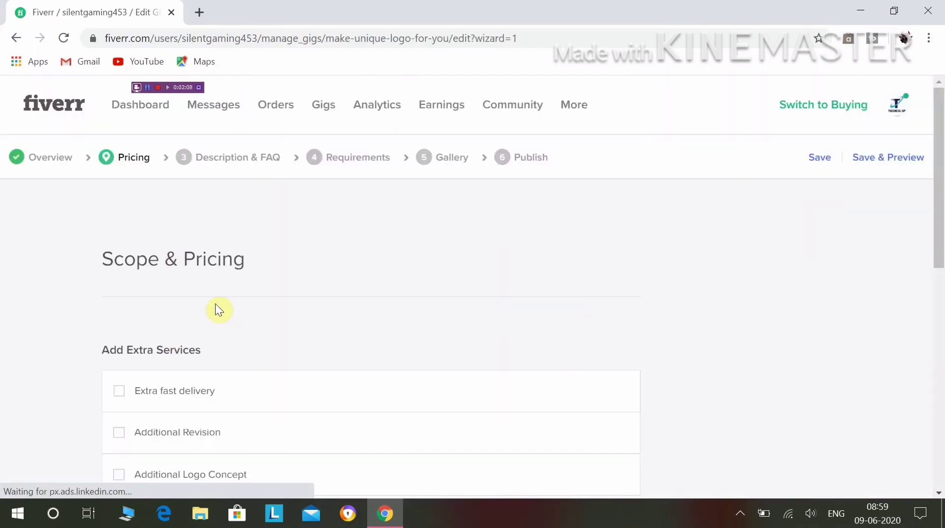
Step: Name the Basic package "I will make a Basic Logo"
scroll(270, 274, "down", 3)
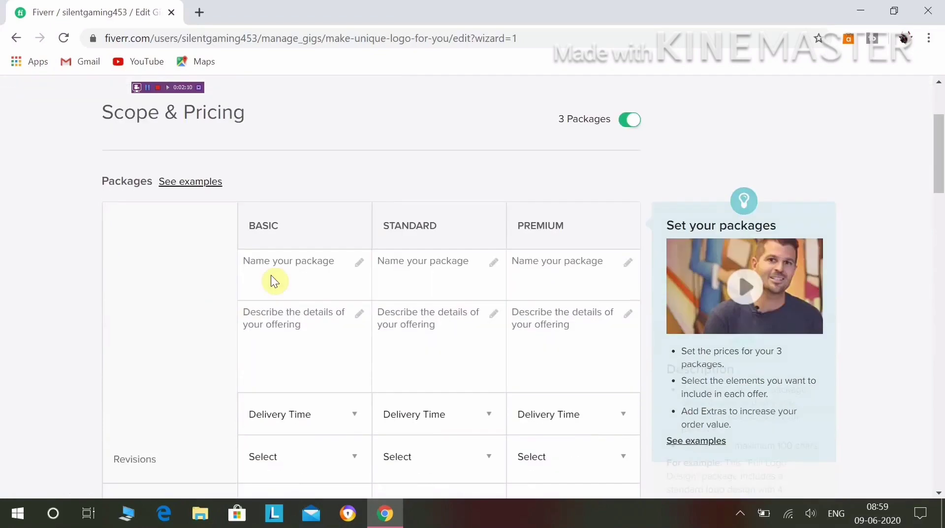
left_click(288, 273)
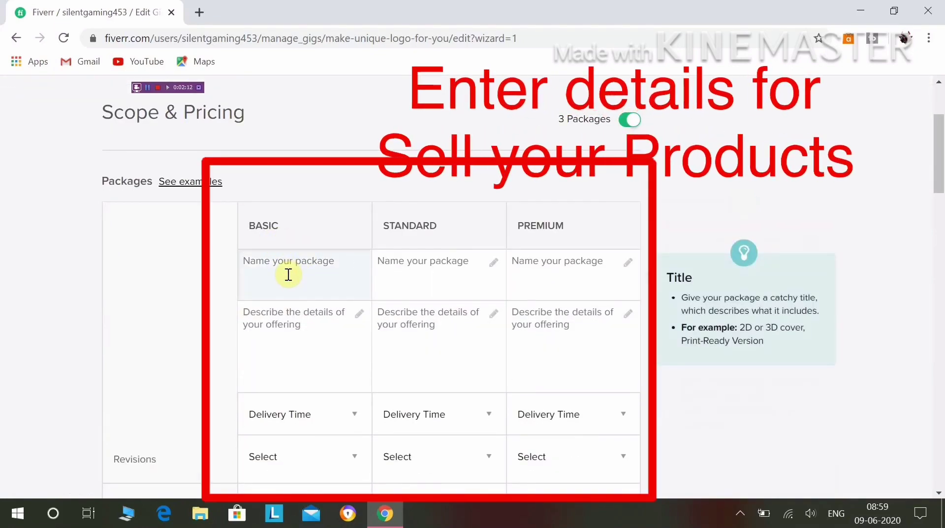
type("I")
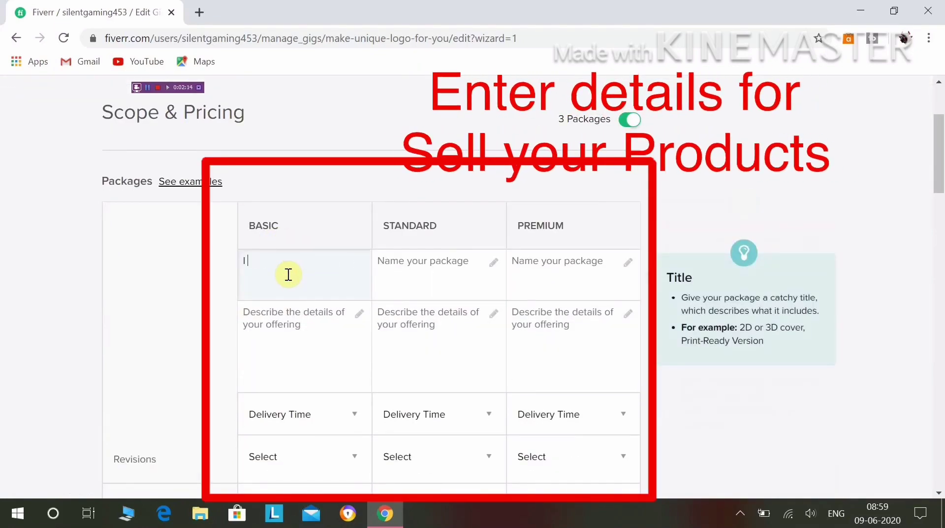
type(" will m")
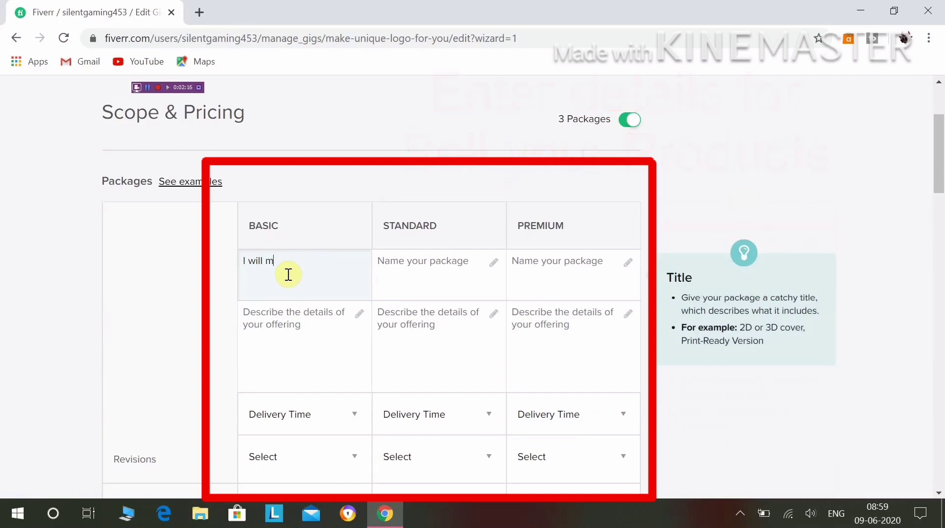
type("ake a")
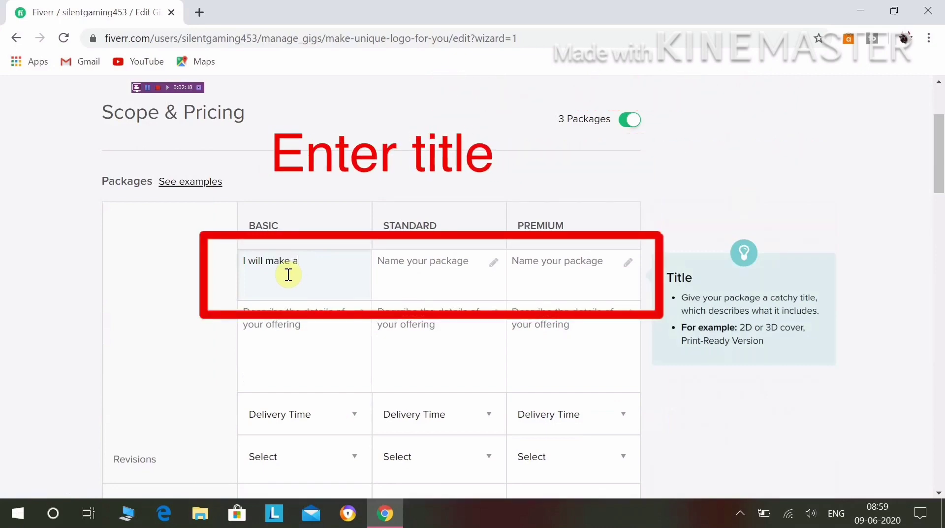
type(" Basic ")
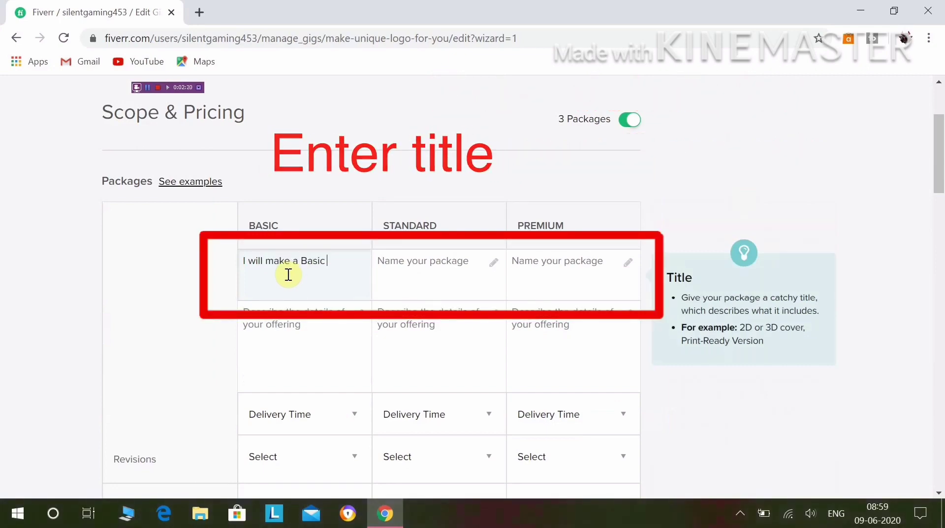
type("Logo")
key("Tab")
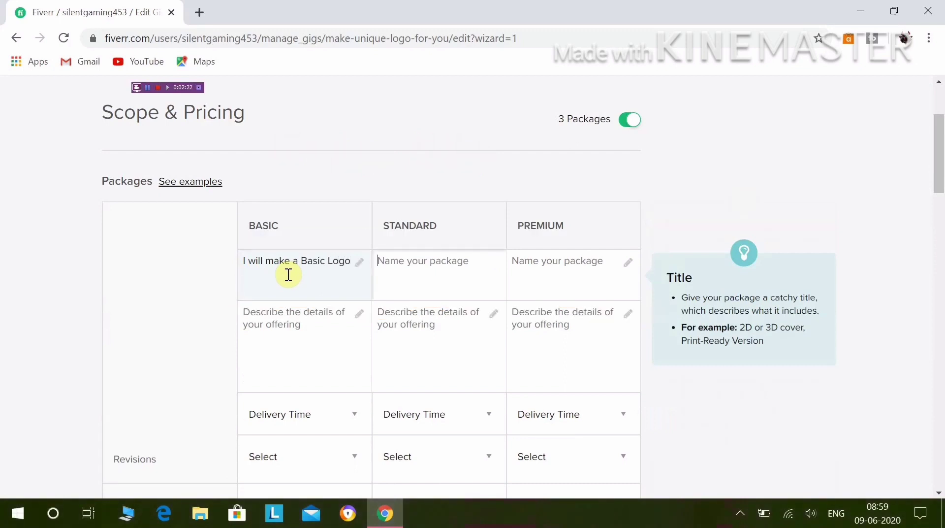
Step: Name the Standard package "I will make Standard Logo" and the Premium package "I will make Premium Logo"
type("i")
key("BackSpace")
type("I will make Standard Logo")
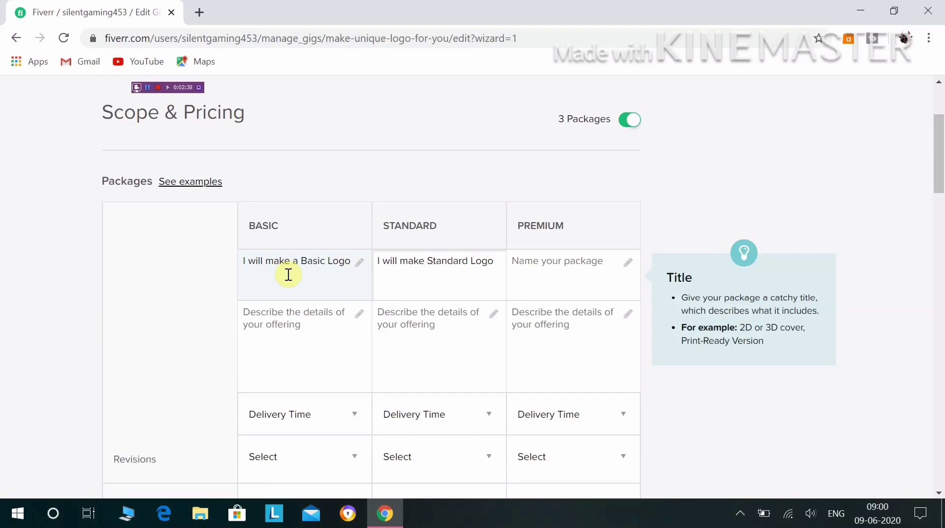
key("Tab")
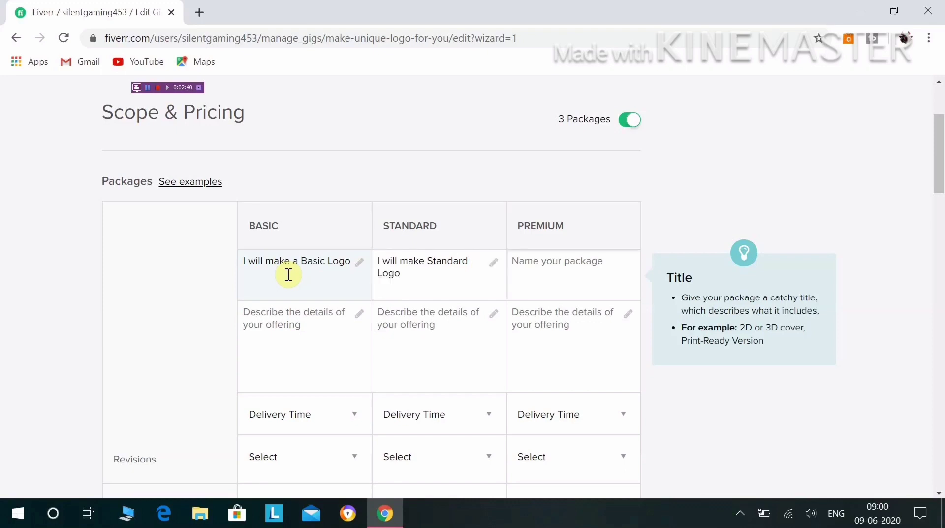
type("I will make Prem")
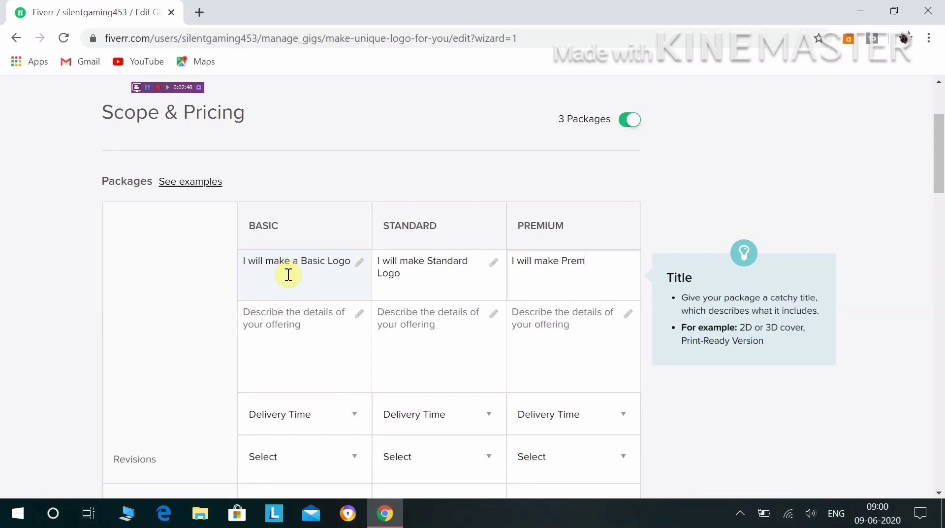
type("ium Logo")
key("Tab")
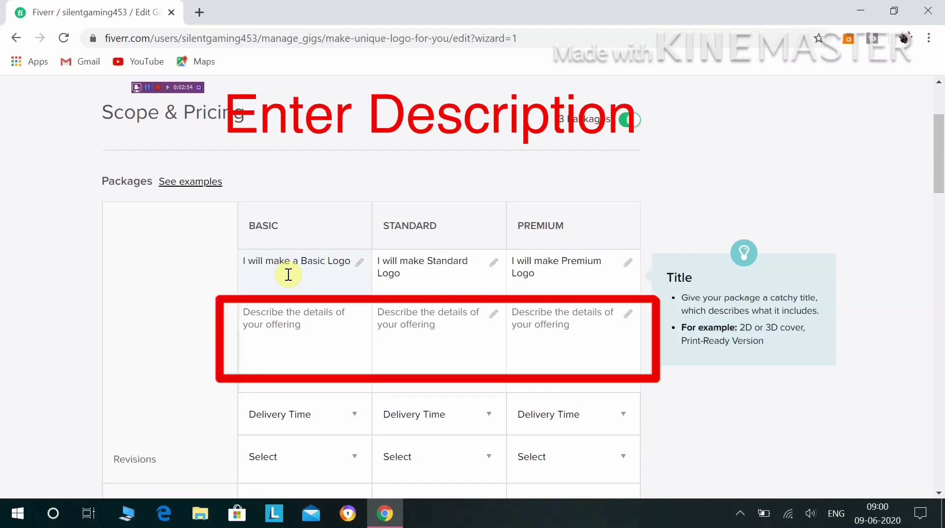
Step: Describe the Basic package as "I will make Logo with company name"
type("I will")
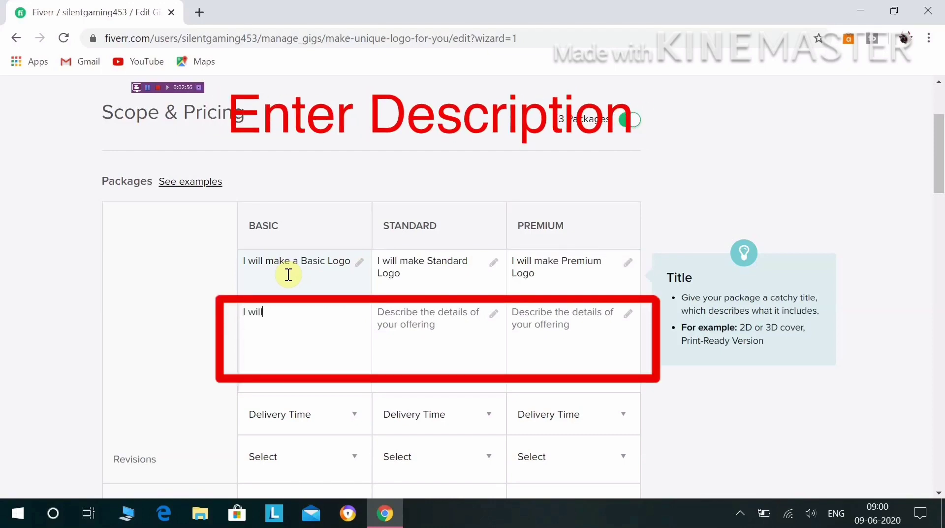
type(" make ")
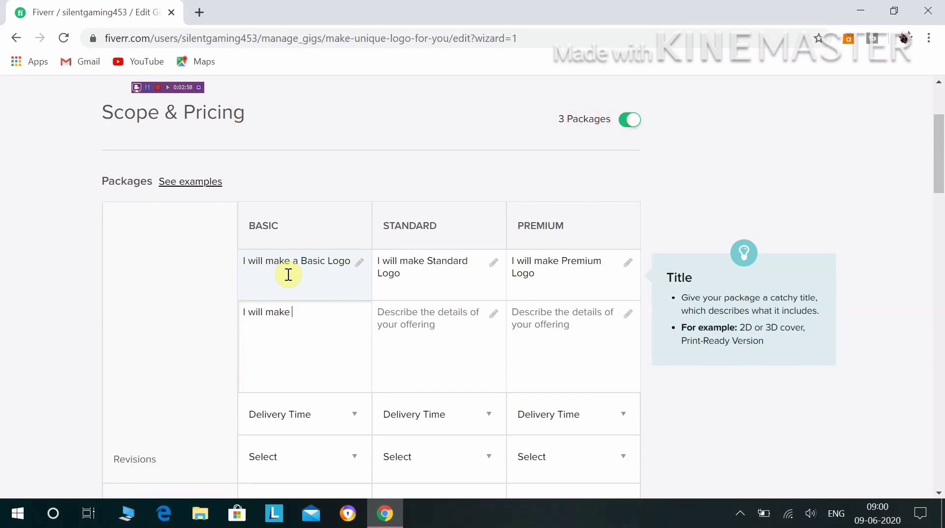
type("Logo with coma")
key("BackSpace")
type("pany")
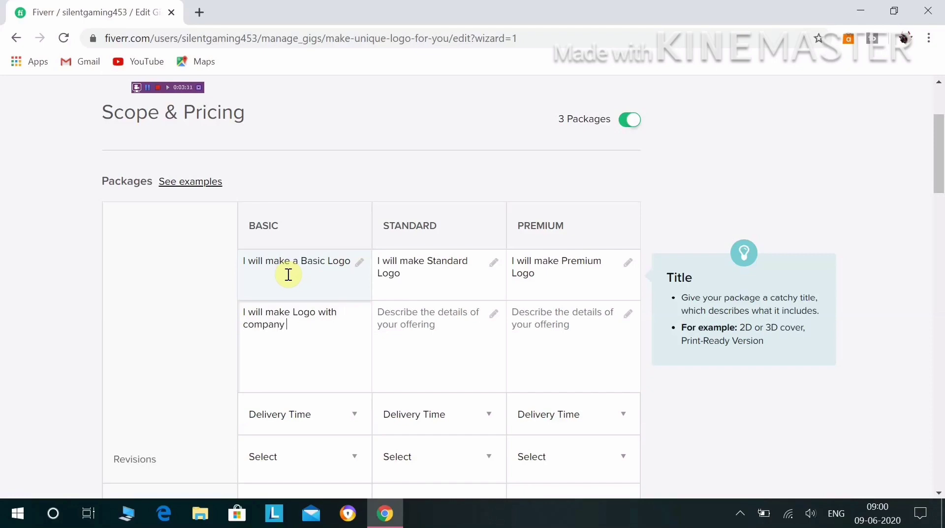
type(" name")
key("Tab")
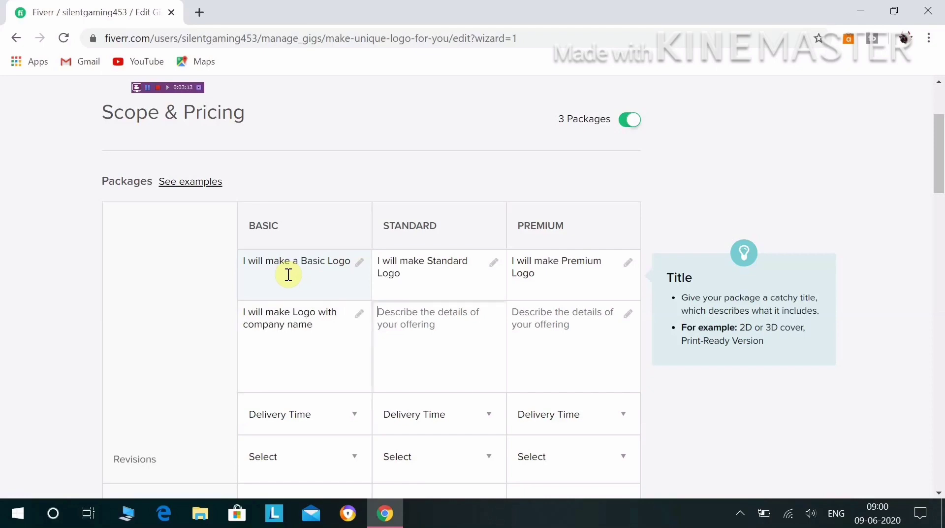
Step: Describe the Standard package as "I will Make logo with Company name and Unique design"
type("I w")
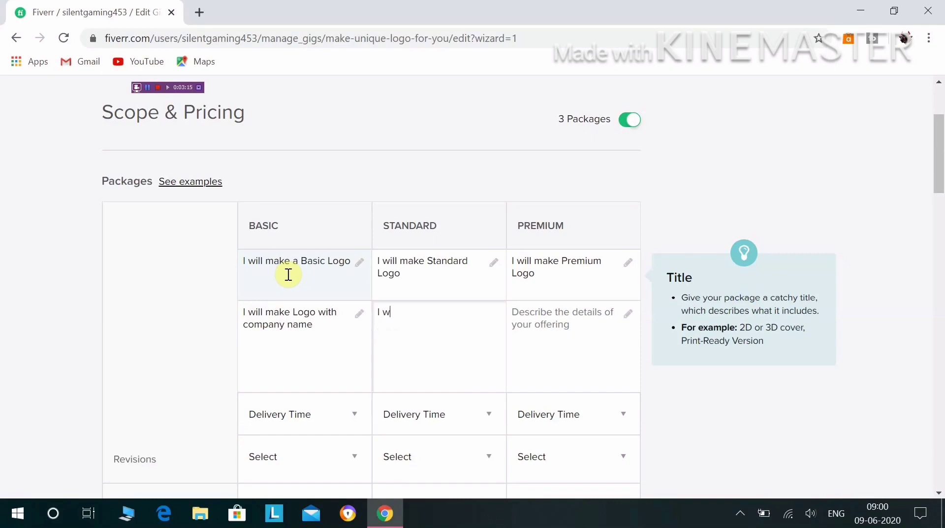
type("ill Make logo with Co")
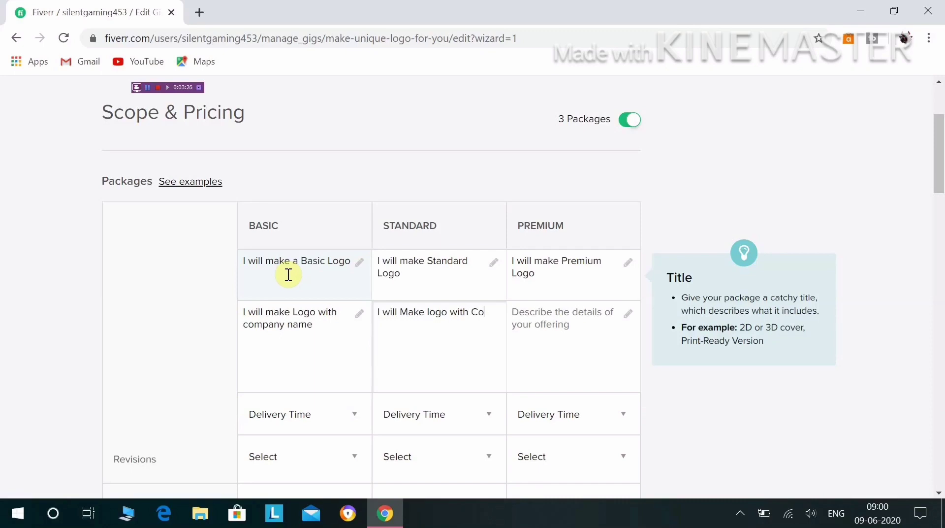
type("mpany name ")
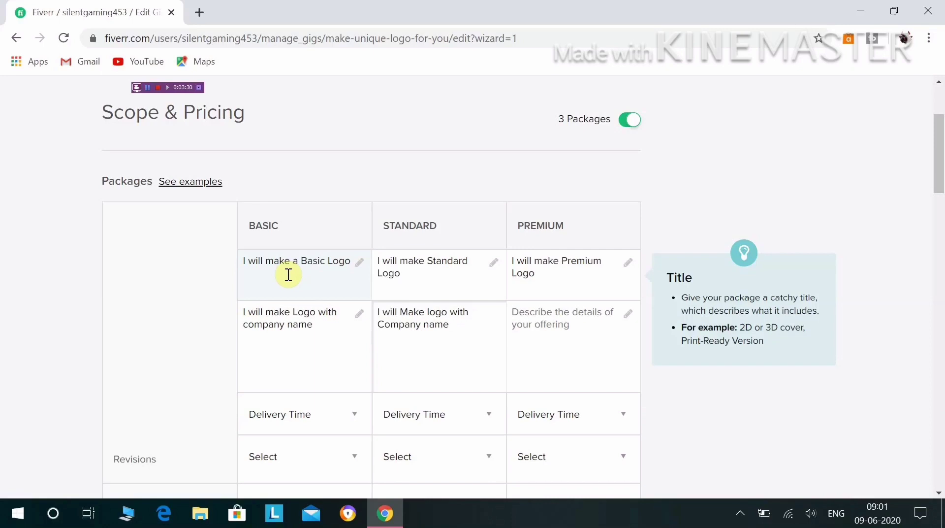
type("and")
type("Unique design")
key("Tab")
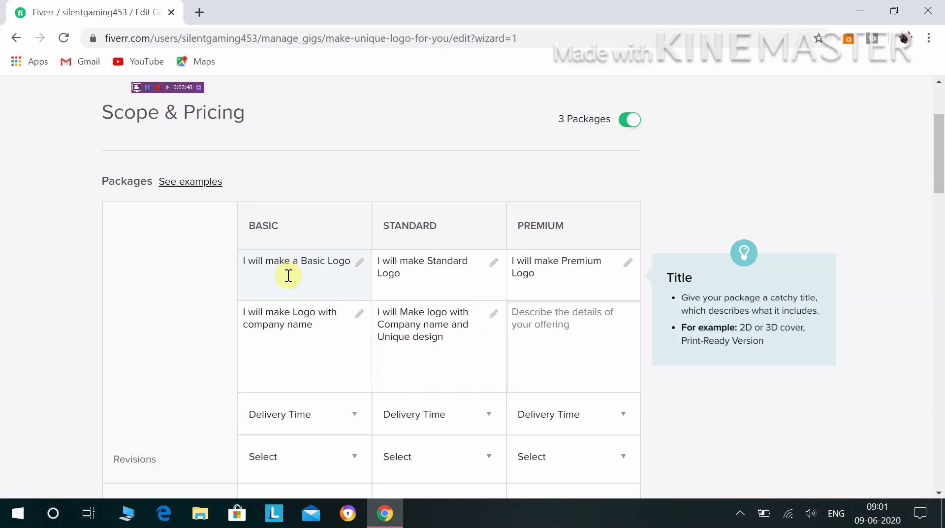
Step: Describe the Premium package as "I will make logo with colorful logo and name"
type("I")
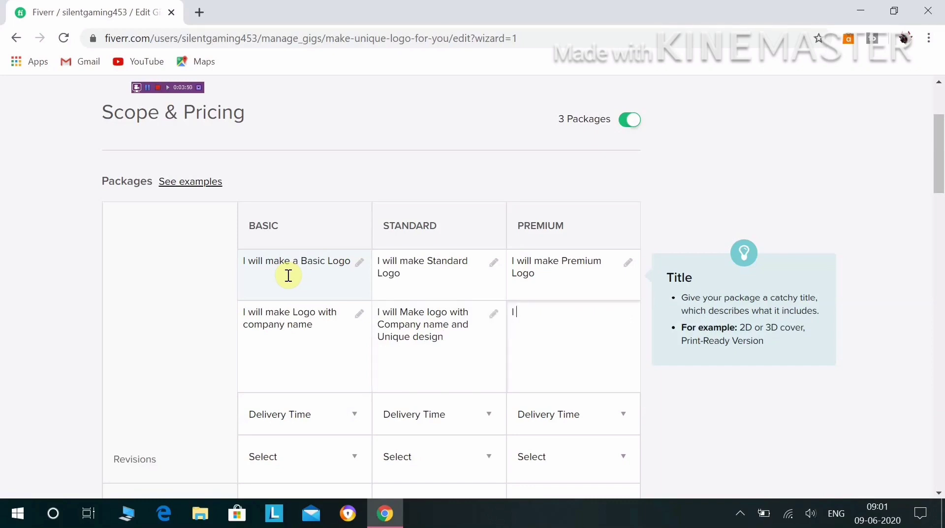
type(" will mak")
type("e logo with colo")
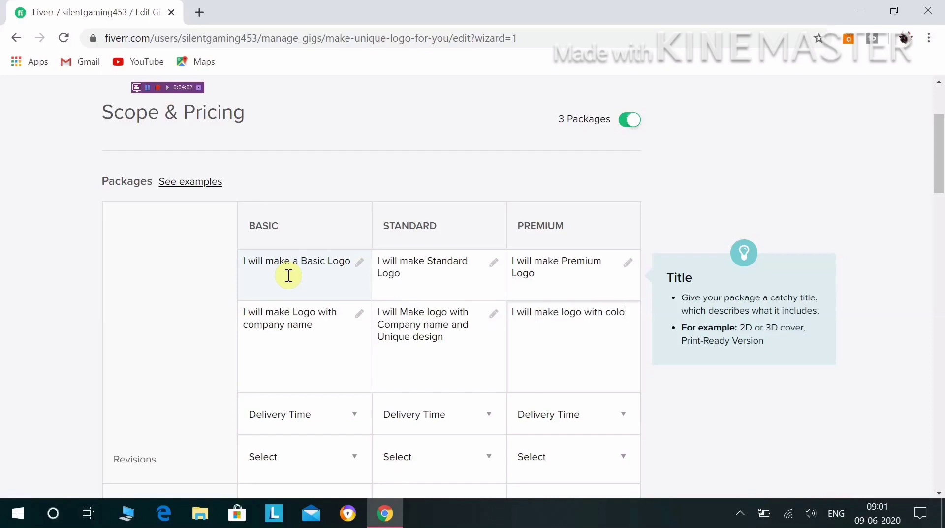
type("full")
key("BackSpace")
key("BackSpace")
key("BackSpace")
type("ul logo and name")
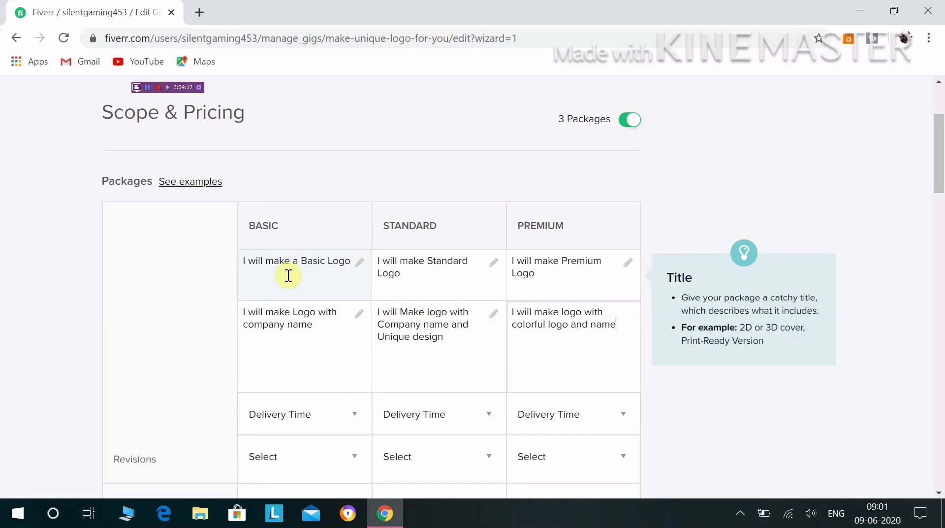
Step: Set the delivery time of the Basic, Standard and Premium packages to 1 Day Delivery
scroll(288, 276, "down", 5)
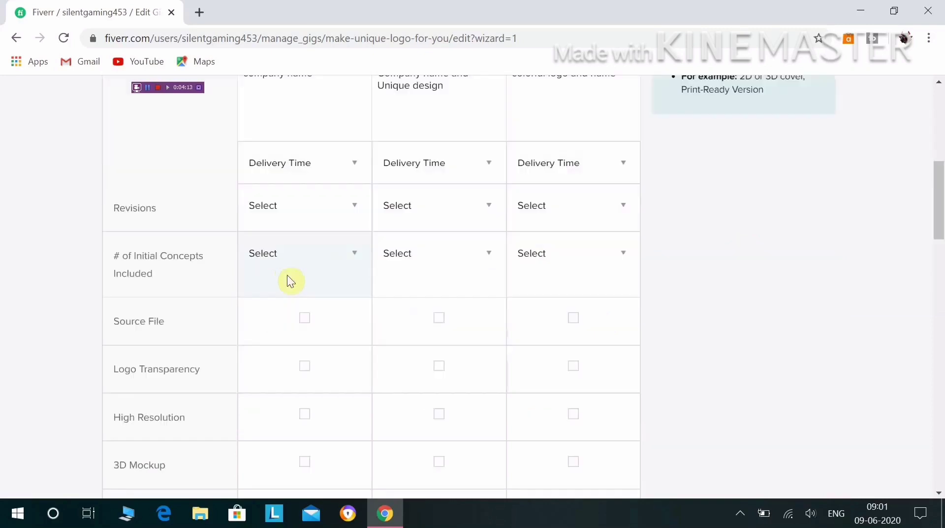
left_click(324, 177)
left_click(313, 160)
left_click(421, 165)
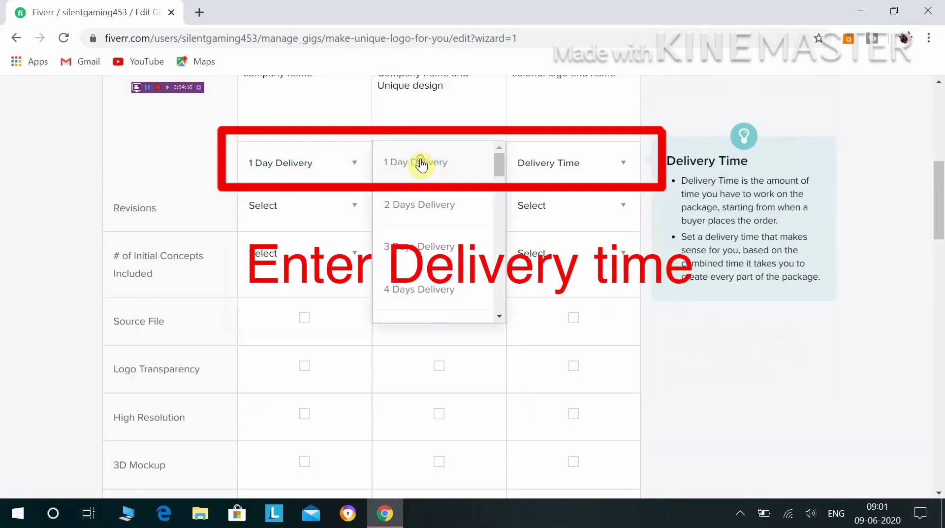
left_click(421, 165)
left_click(555, 170)
left_click(557, 167)
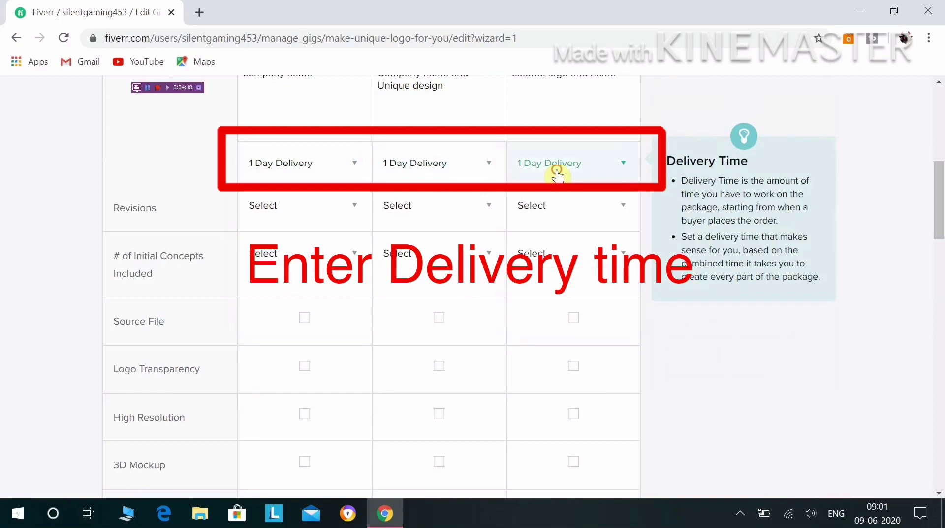
Step: Set the revisions of the Basic, Standard and Premium packages to Unlimited
left_click(333, 212)
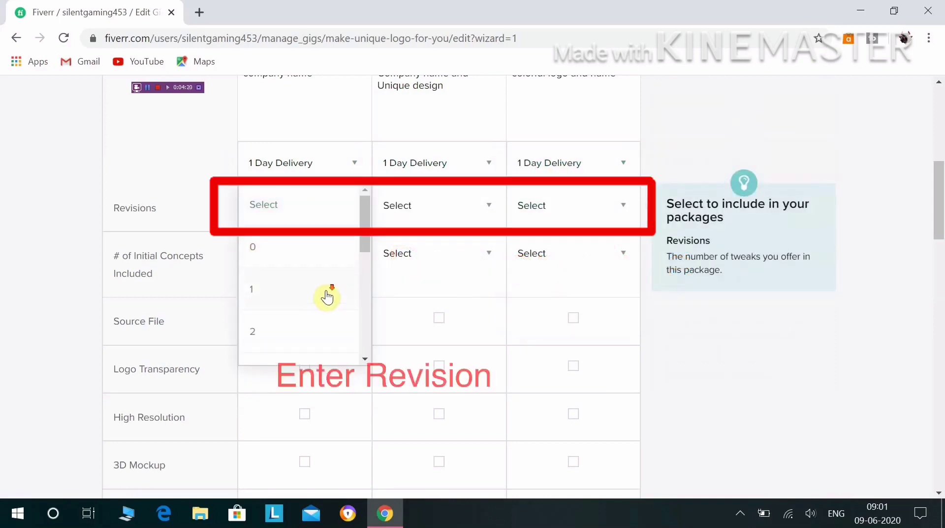
scroll(326, 296, "down", 5)
left_click(312, 338)
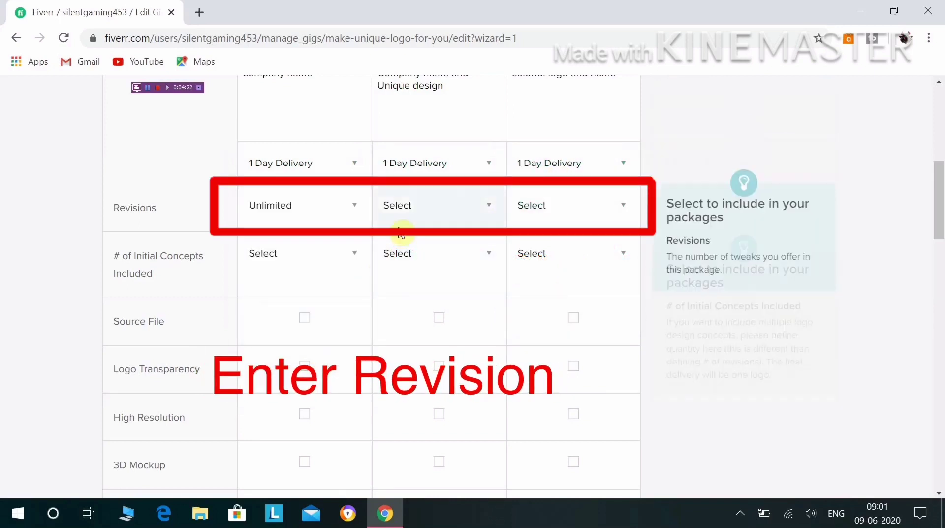
left_click(400, 212)
scroll(404, 317, "down", 8)
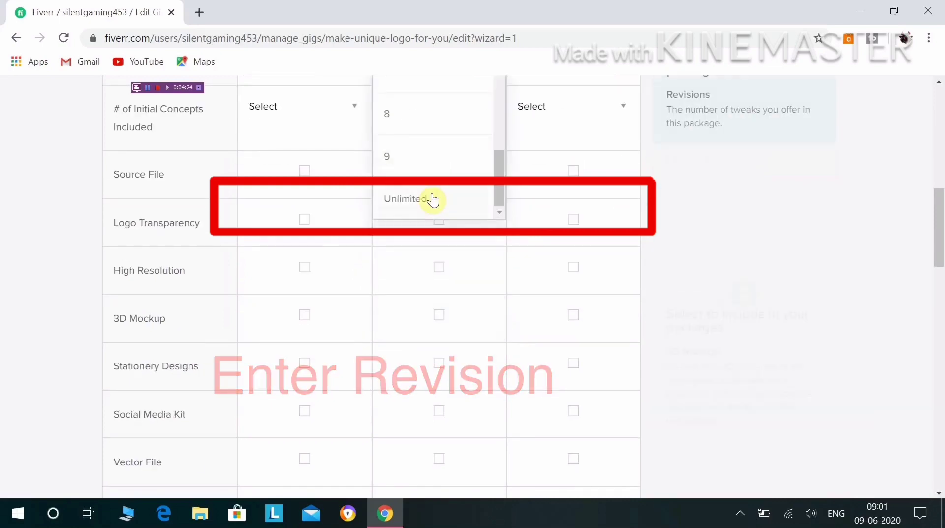
left_click(432, 200)
scroll(433, 205, "up", 4)
left_click(586, 300)
scroll(586, 304, "down", 1)
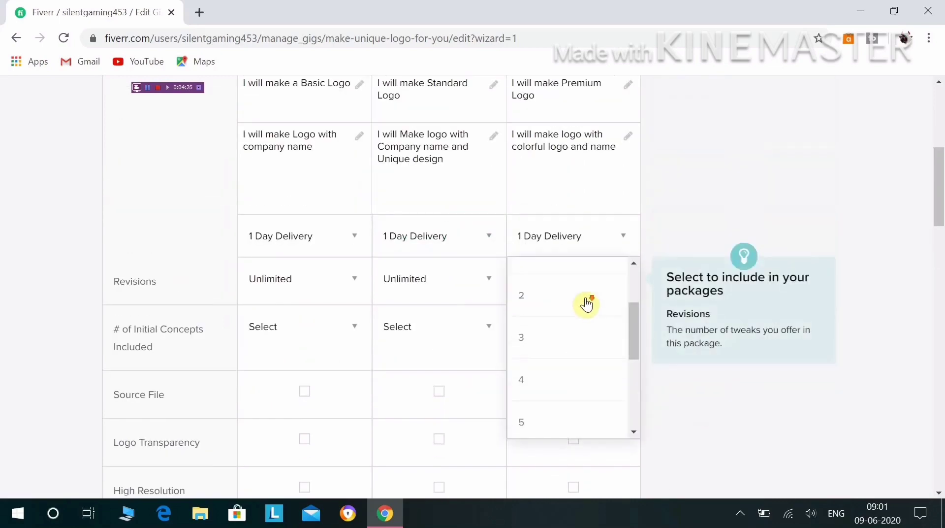
scroll(586, 304, "down", 8)
left_click(558, 203)
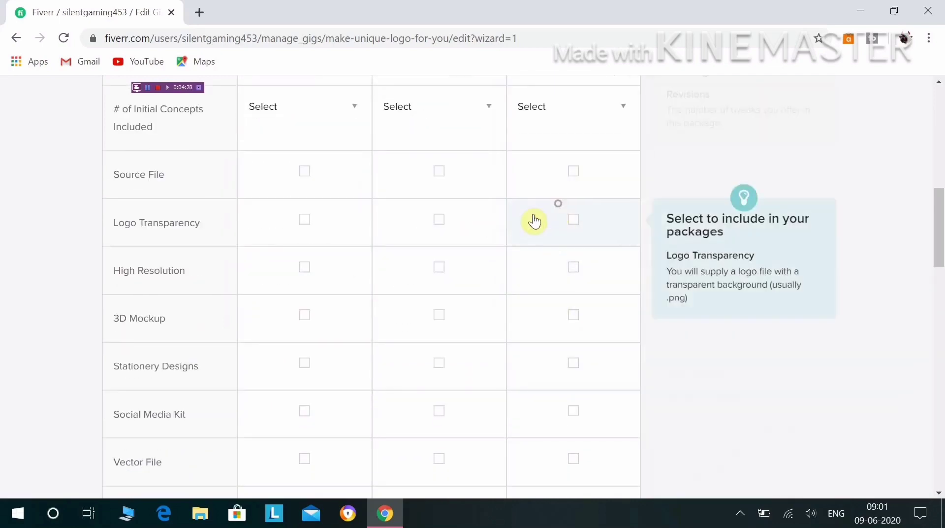
Step: Price the Basic package at $5, the Standard package at $15 and the Premium package at $20
scroll(417, 239, "up", 3)
scroll(282, 276, "down", 3)
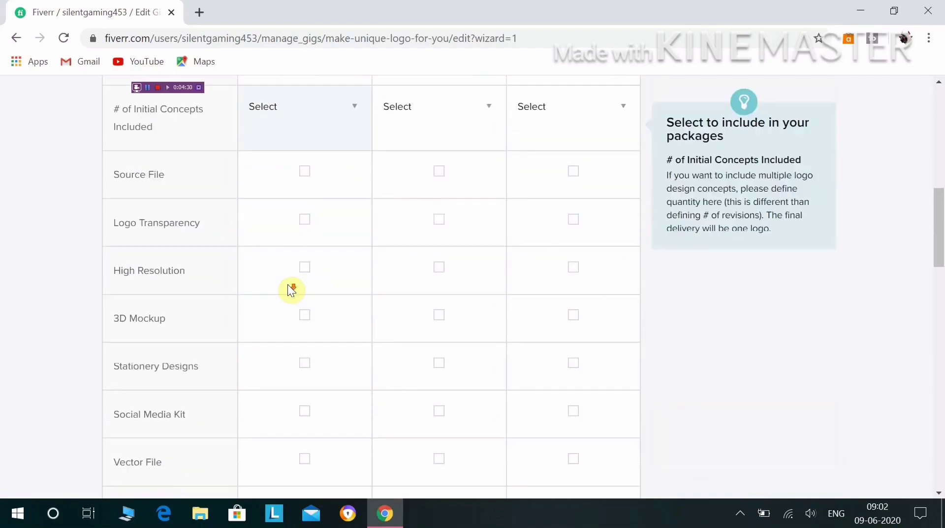
scroll(287, 290, "down", 3)
scroll(288, 289, "up", 3)
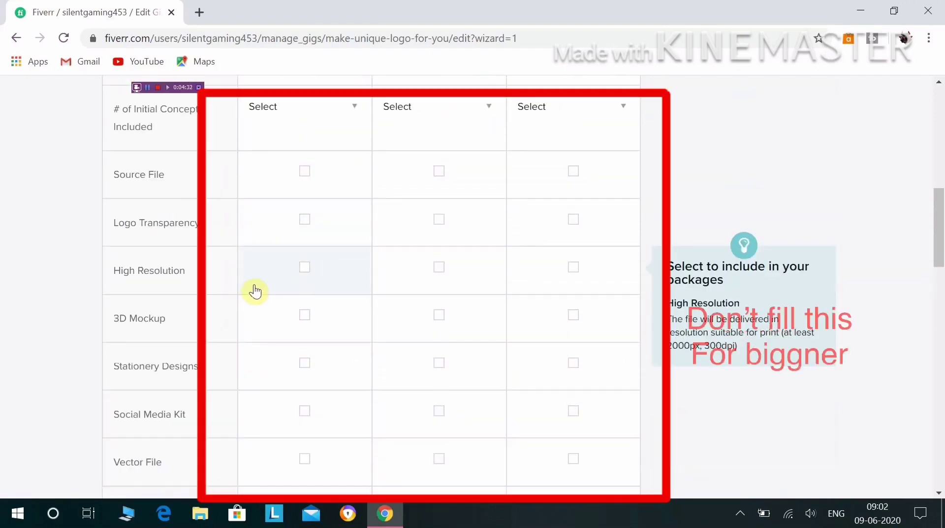
scroll(331, 308, "down", 6)
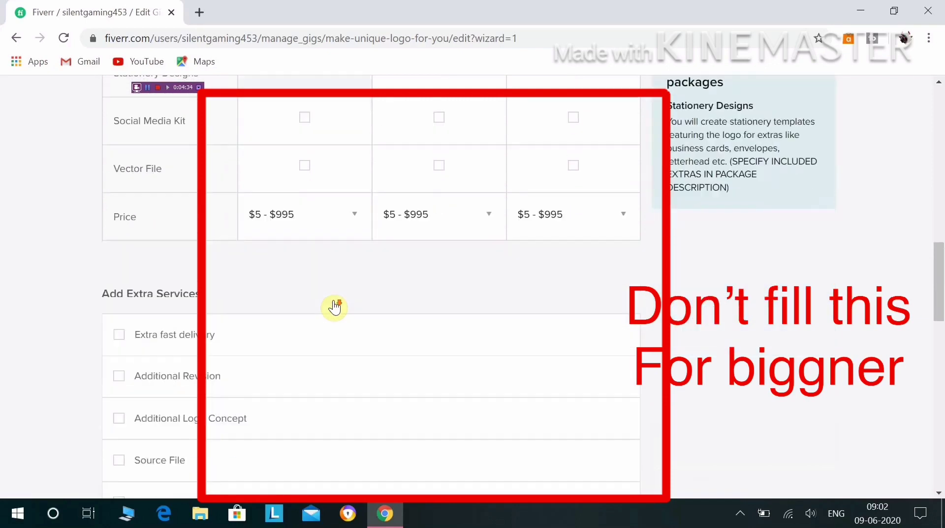
scroll(334, 307, "down", 1)
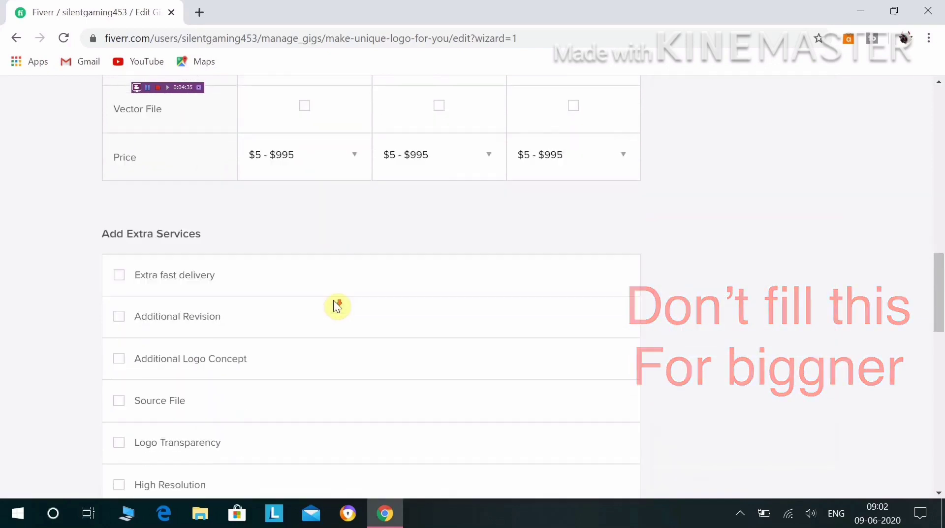
left_click(295, 142)
left_click(294, 140)
left_click(407, 145)
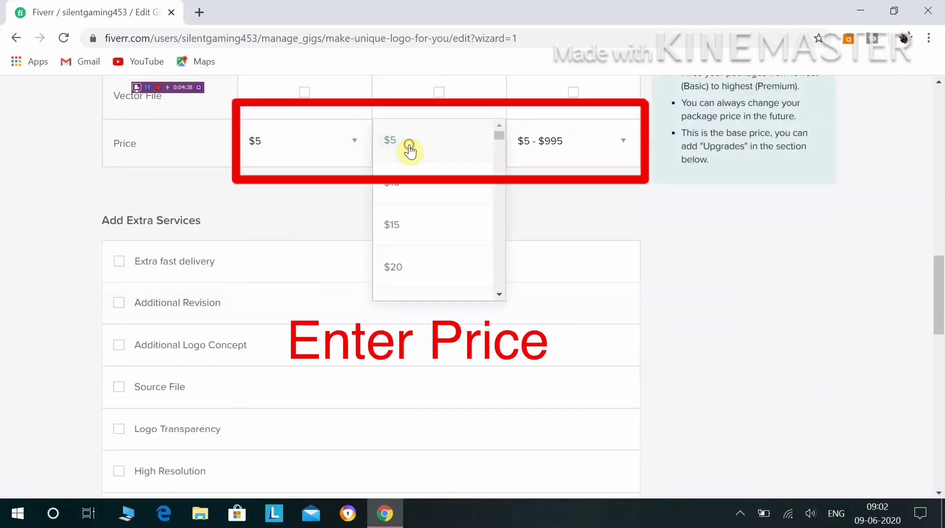
left_click(429, 227)
left_click(610, 142)
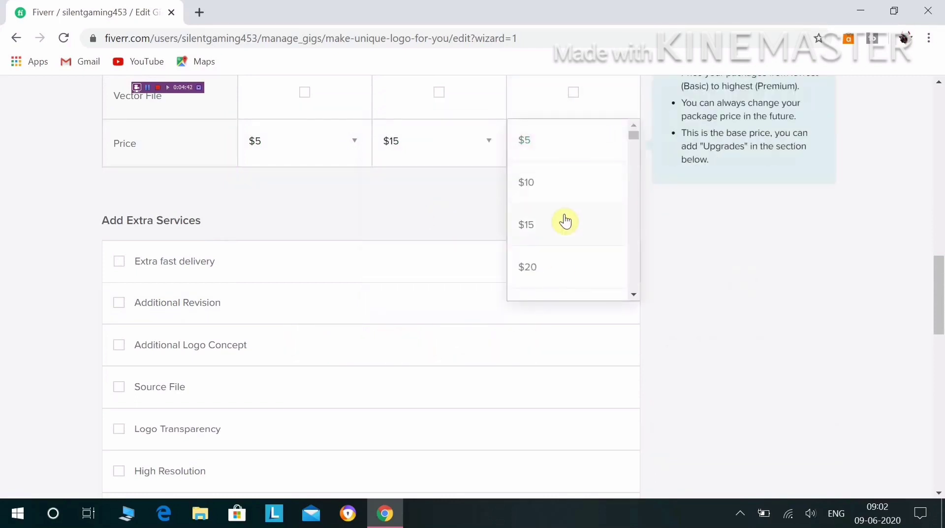
left_click(560, 281)
Step: Save the pricing without any extra services and continue to the description and FAQ section
scroll(298, 251, "down", 6)
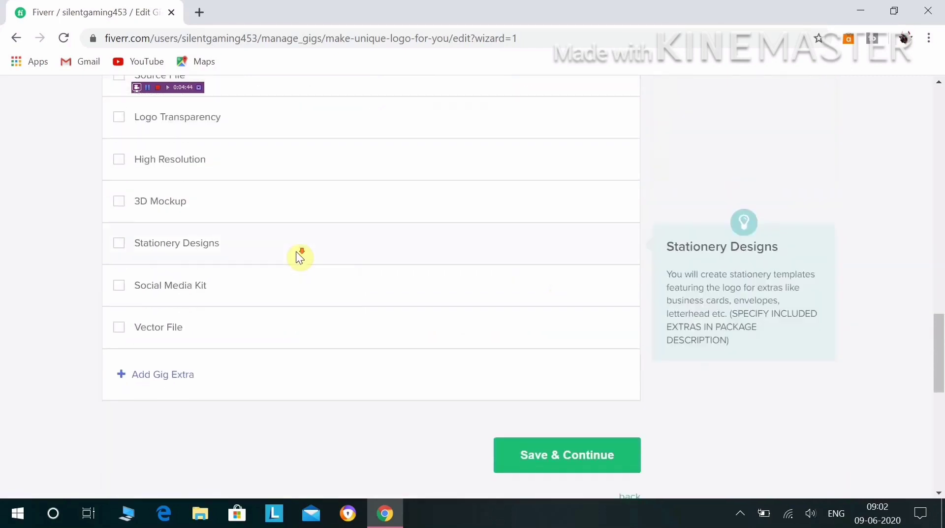
scroll(299, 253, "down", 2)
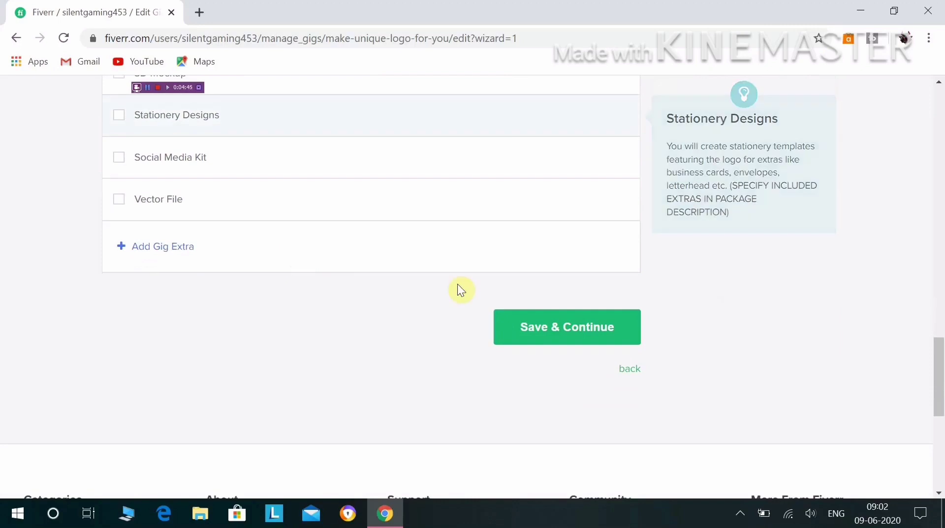
left_click(560, 326)
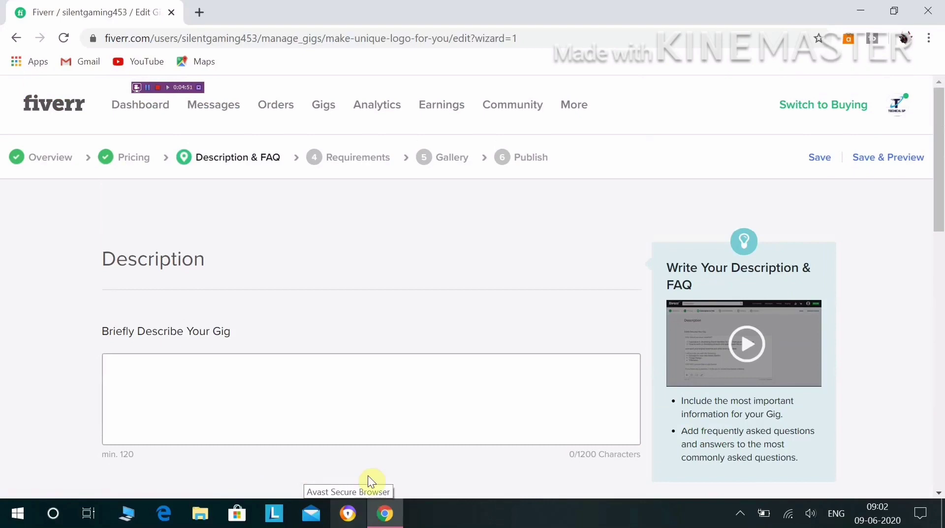
Step: Start the gig description with "Hello Sir" followed by a long row of dots to exceed the 120-character minimum
left_click(358, 360)
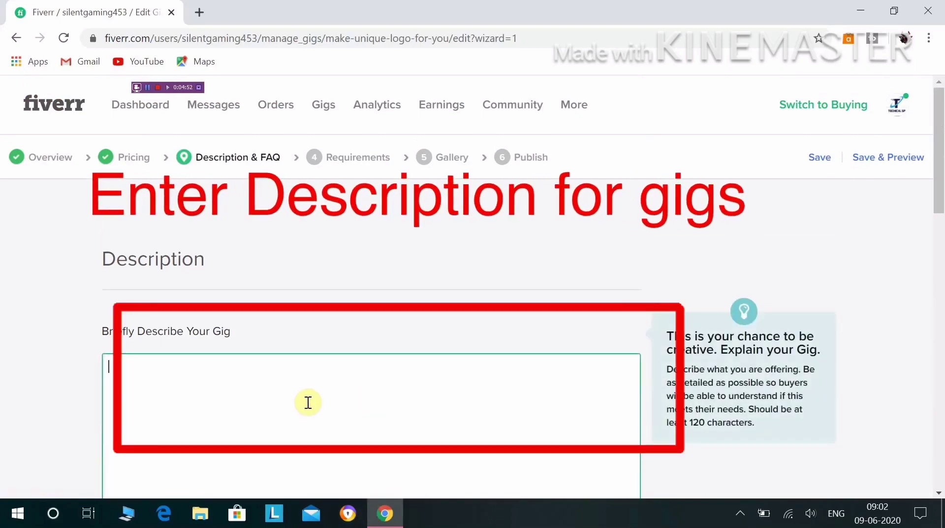
type("Hello Sir")
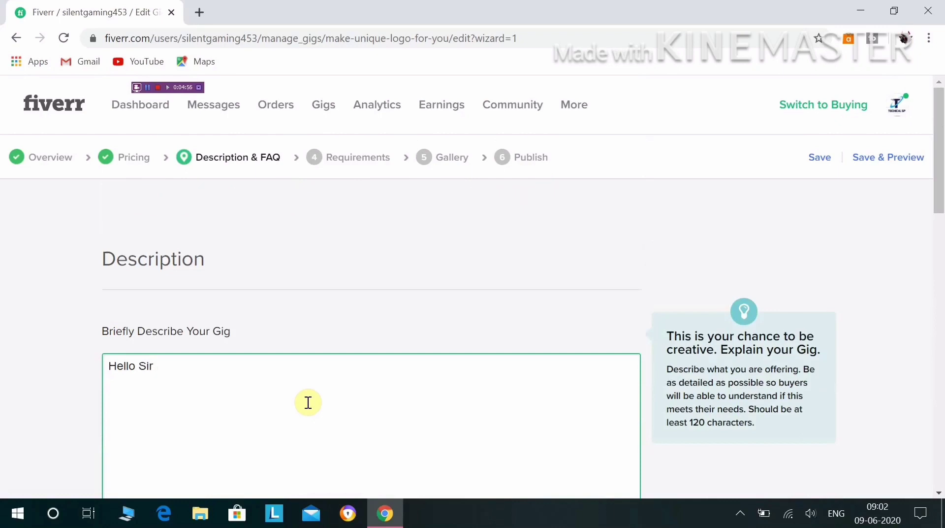
scroll(308, 402, "down", 3)
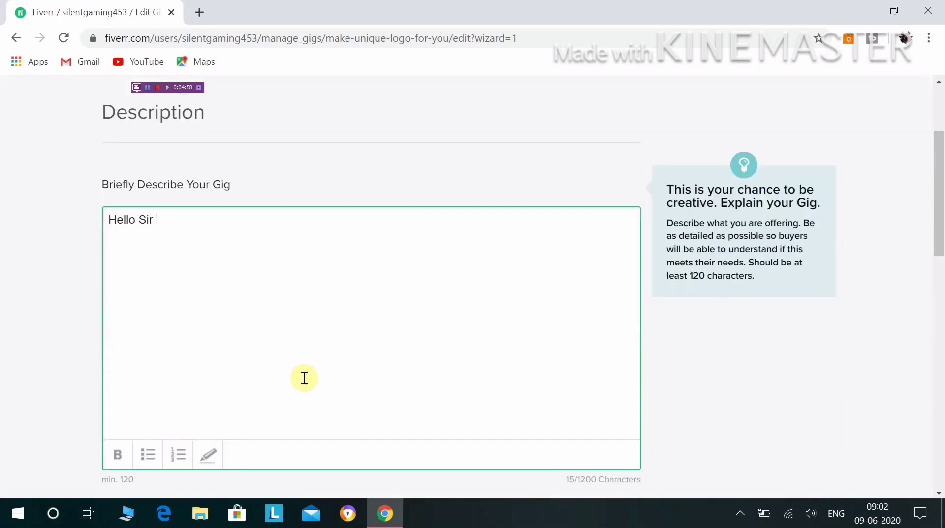
type("..............................................................................................................")
scroll(303, 374, "down", 5)
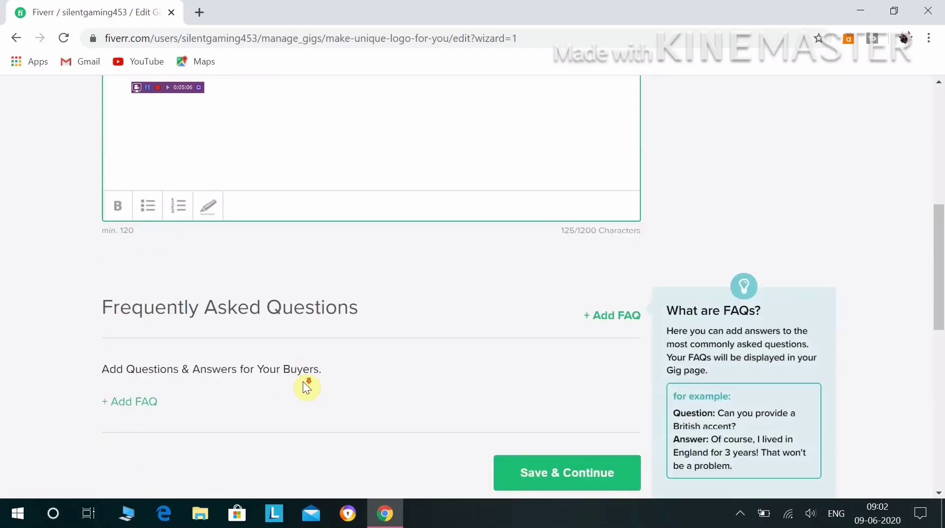
scroll(306, 384, "up", 3)
scroll(306, 385, "up", 3)
scroll(307, 383, "down", 2)
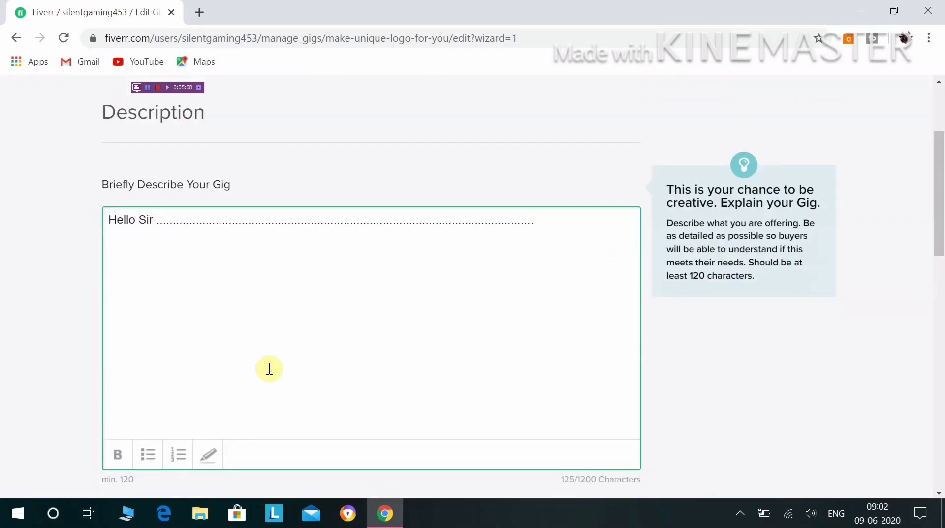
Step: Add a second line to the gig description reading "Add Your description" followed by a short row of dots
right_click(423, 250)
key("Escape")
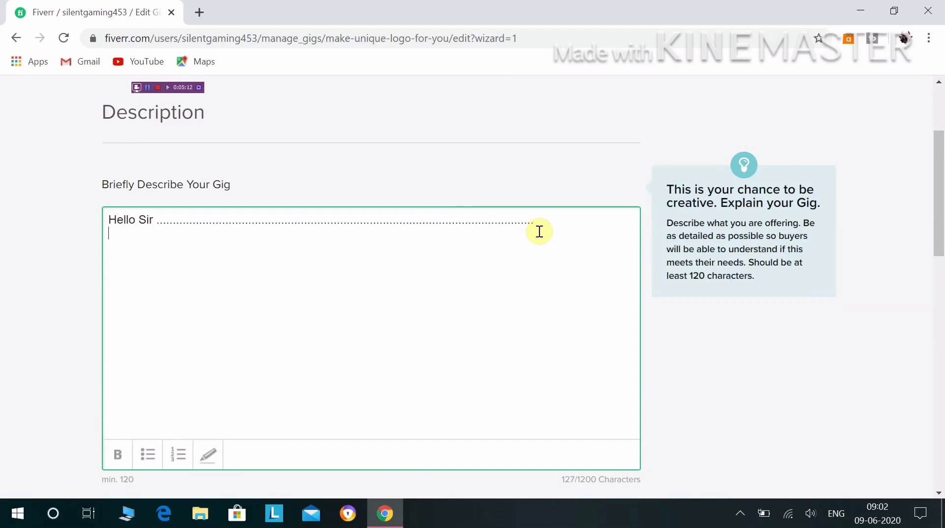
key("BackSpace")
type("dd Your desc")
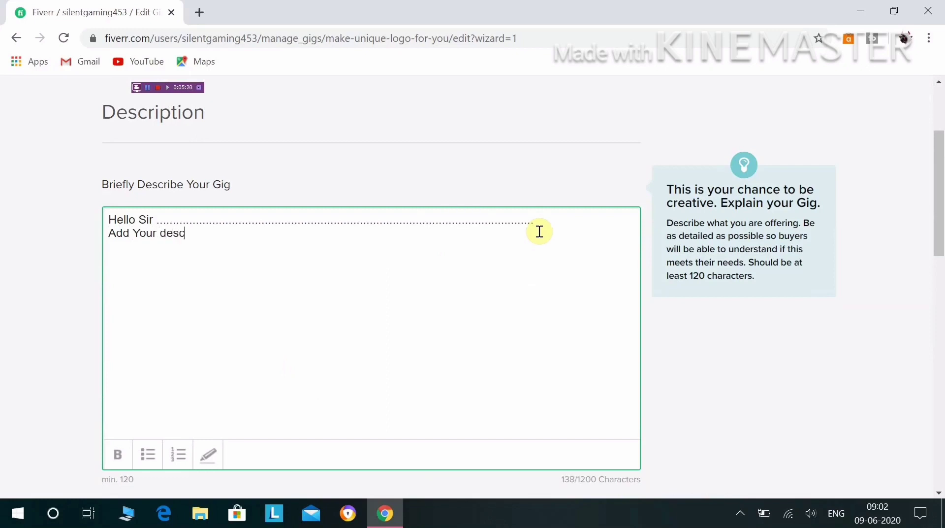
type("ription.............")
Step: Save the description without adding any FAQ and continue to the buyer requirements
scroll(463, 275, "down", 4)
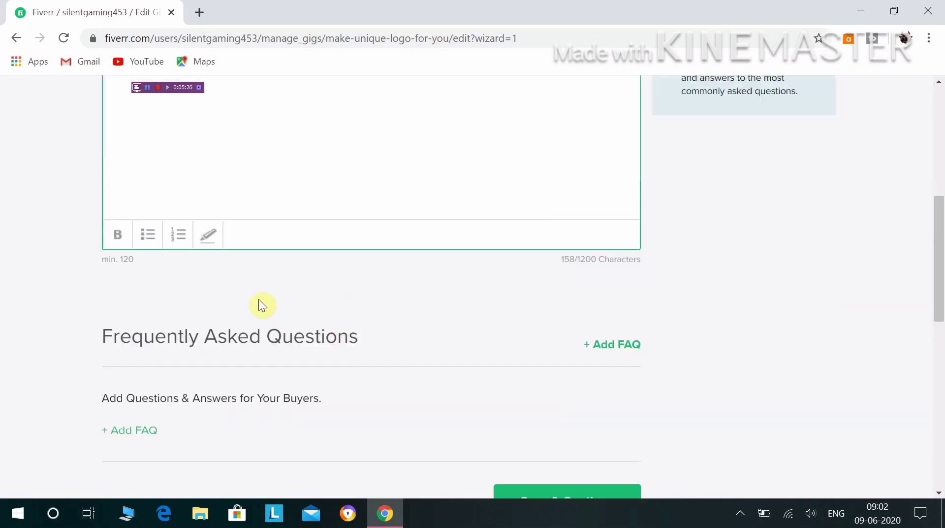
scroll(261, 302, "down", 3)
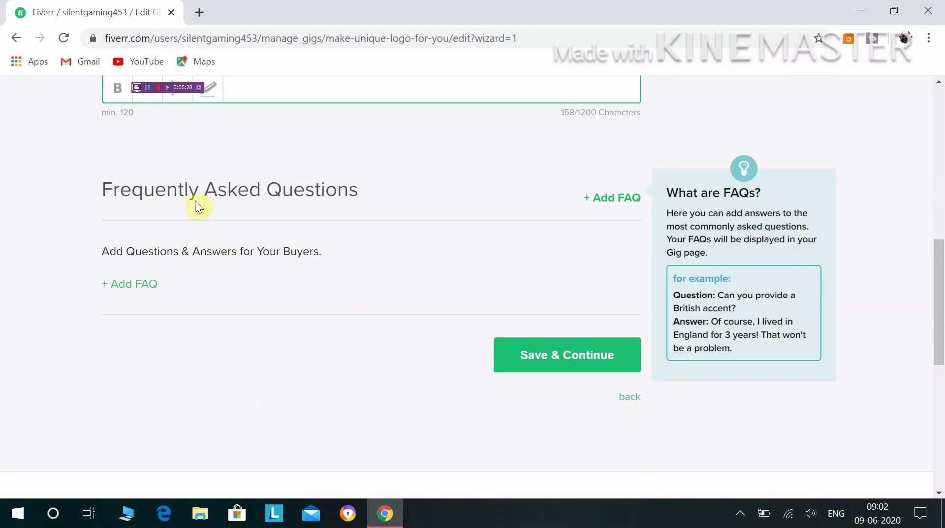
left_click(567, 356)
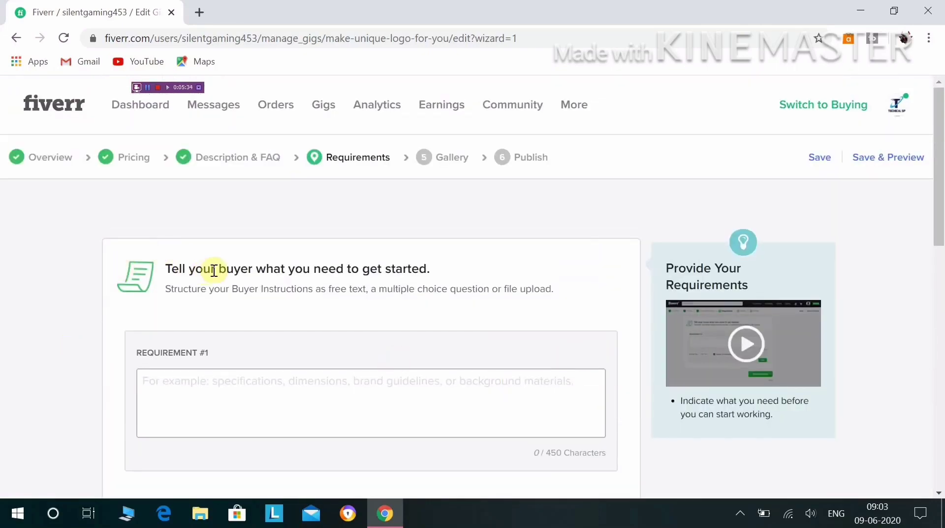
Step: Add "Company name" as the first buyer requirement, keeping it a mandatory free-text answer
scroll(315, 305, "down", 2)
left_click(314, 311)
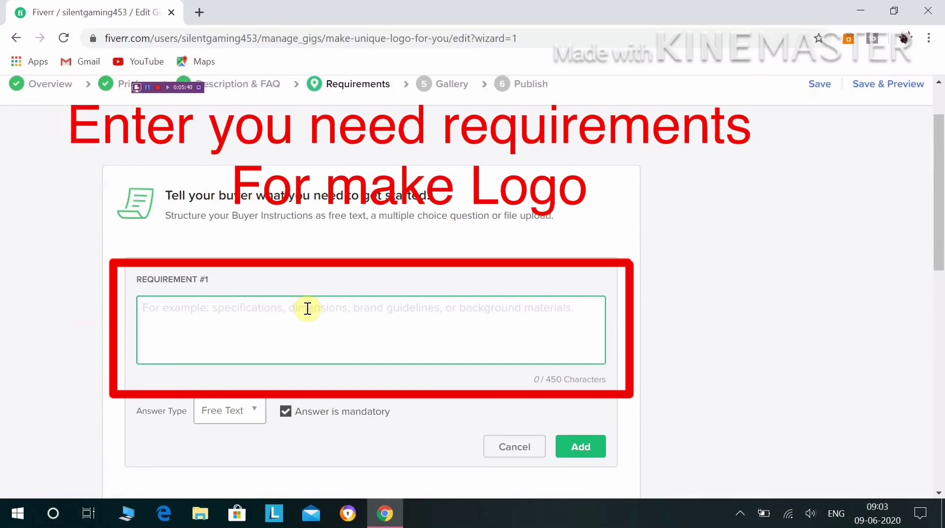
type("Com")
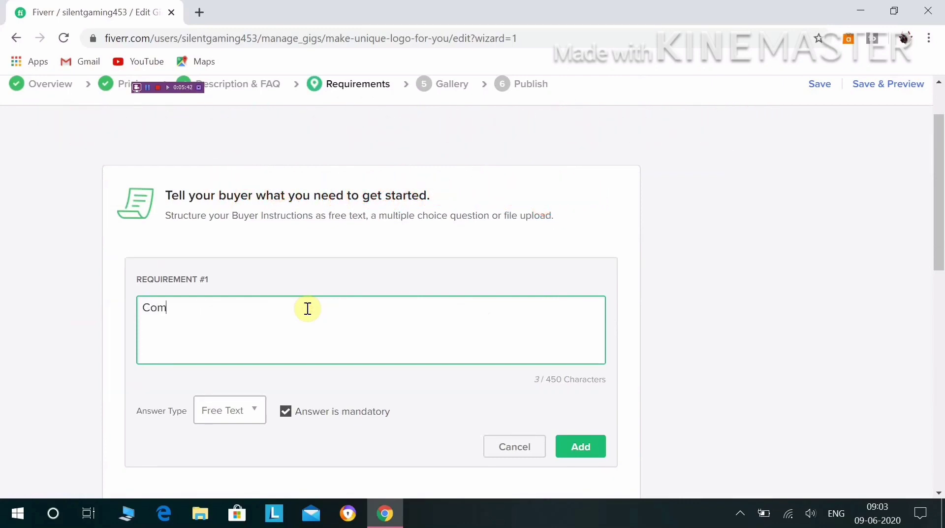
type("pany name")
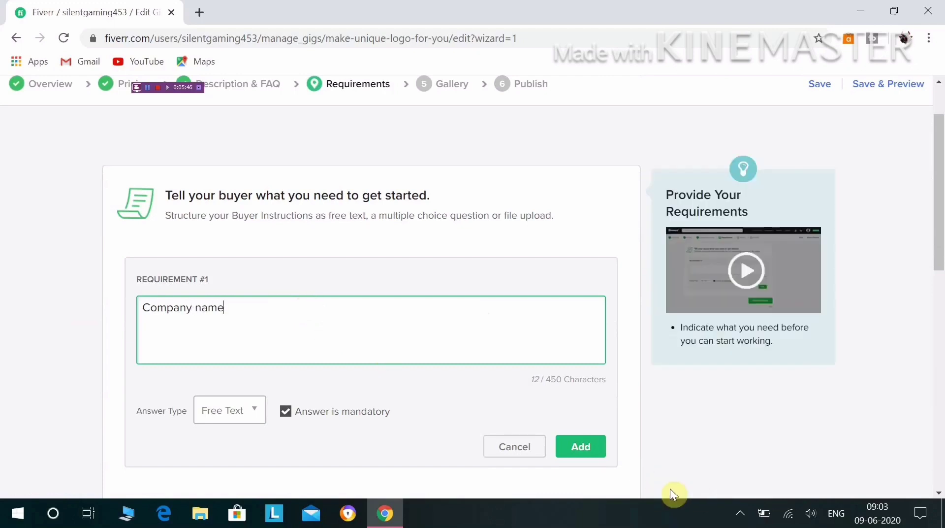
left_click(576, 448)
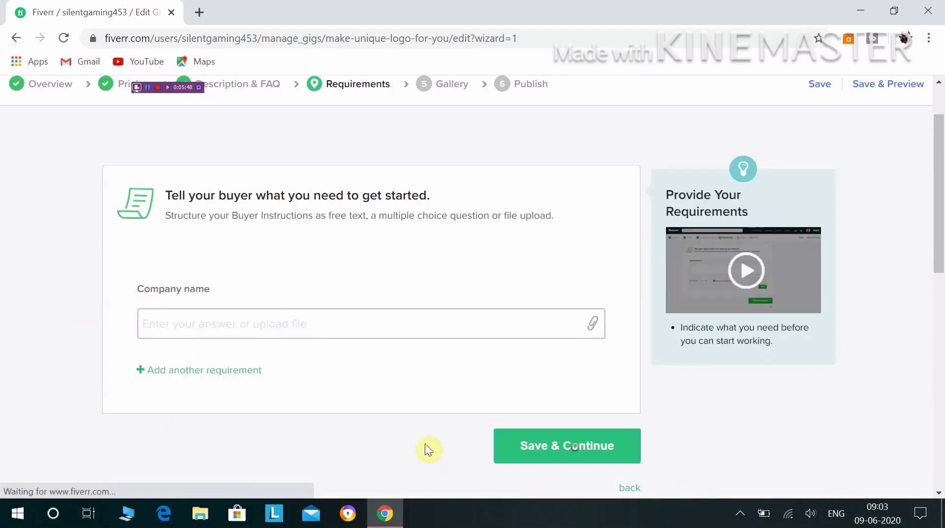
Step: Add "Design" as the second buyer requirement with a mandatory free-text answer, and save to continue to the gallery
left_click(213, 354)
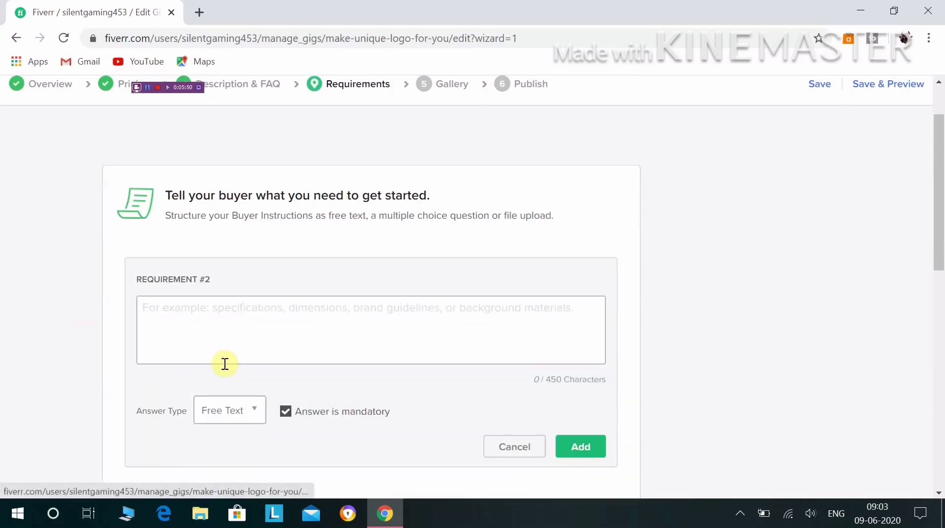
left_click(264, 329)
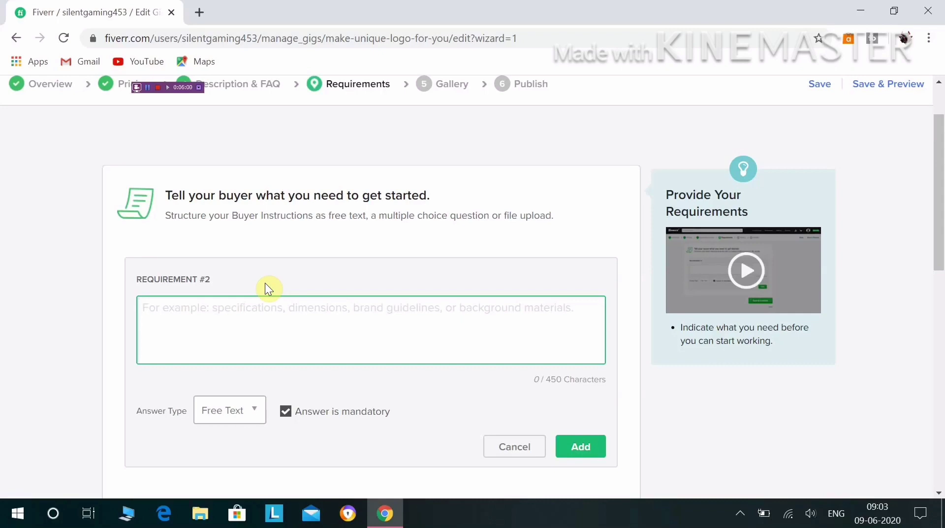
type("De")
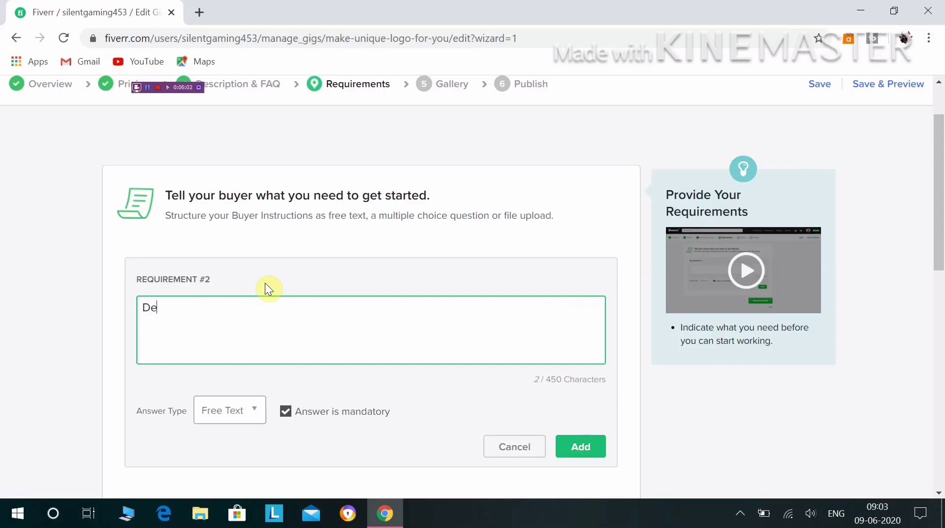
type("sign")
left_click(581, 446)
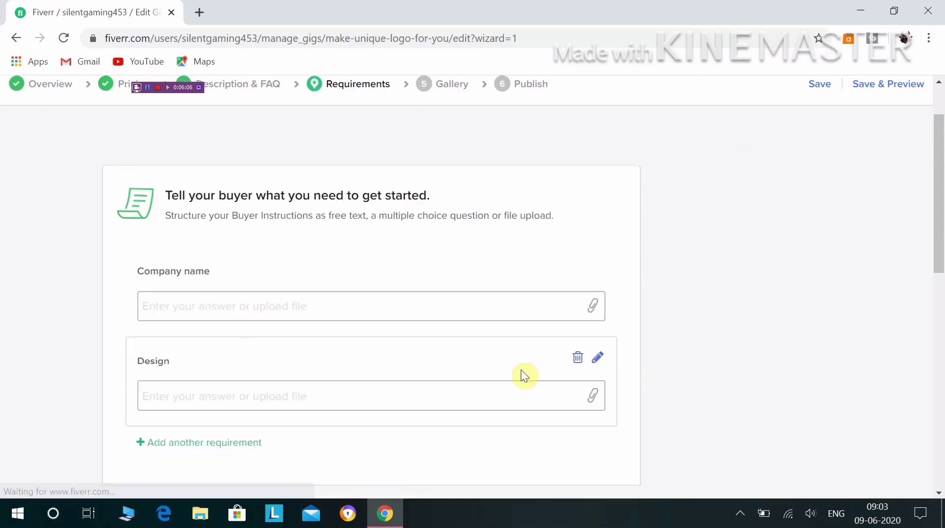
scroll(472, 344, "down", 3)
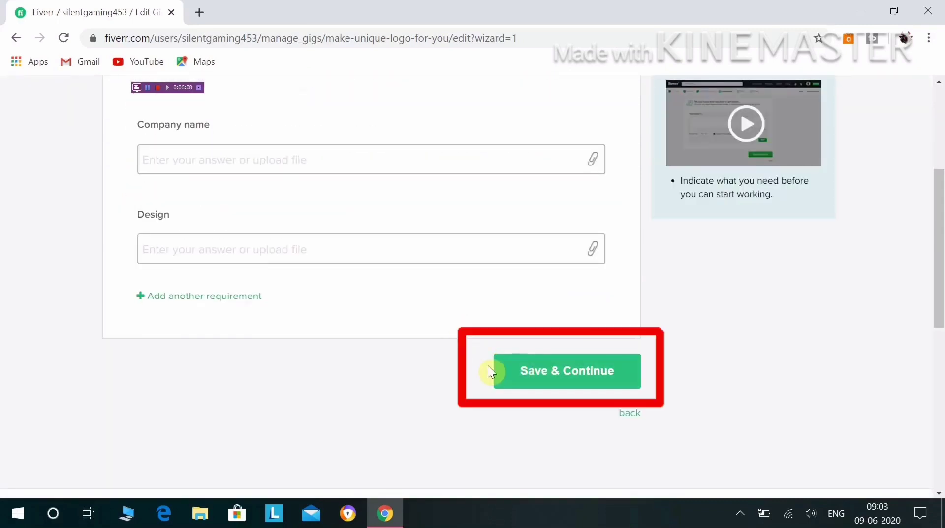
left_click(561, 365)
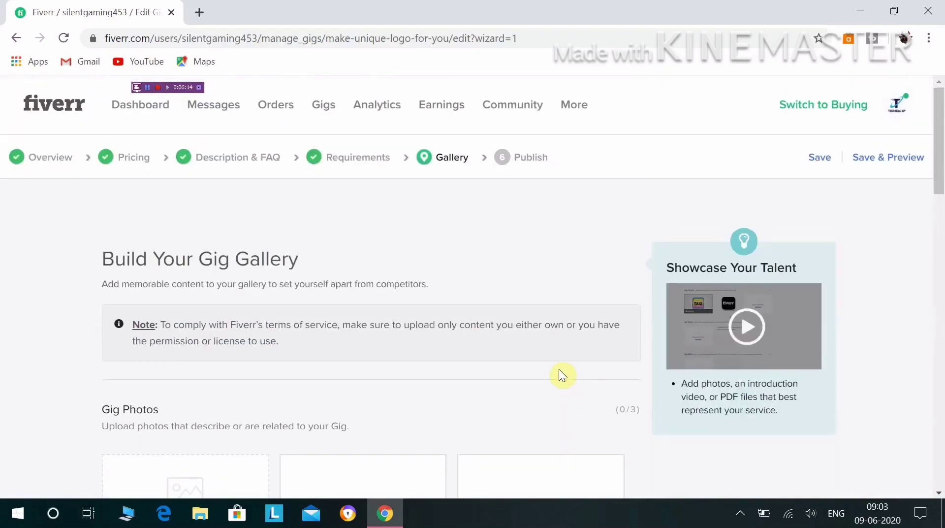
Step: Upload the "logo" image from the Desktop as the first gig photo
scroll(559, 368, "down", 3)
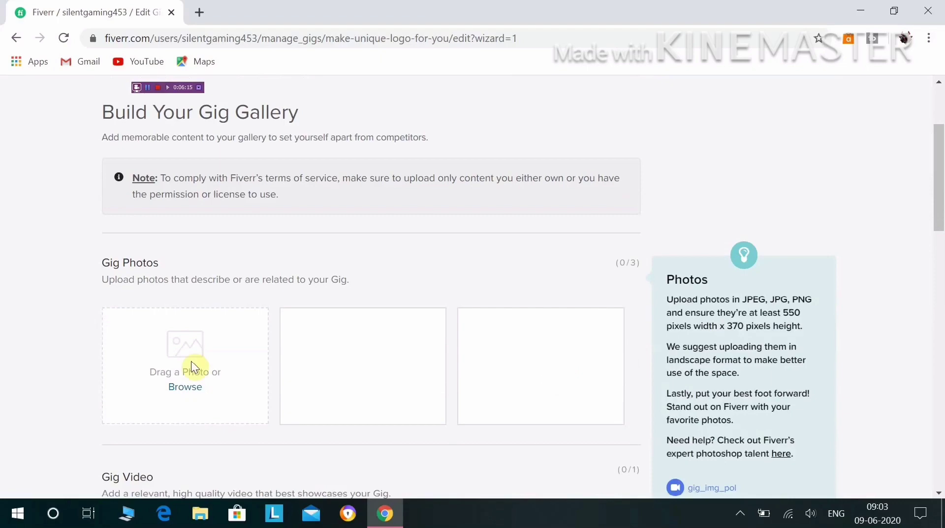
left_click(193, 388)
scroll(279, 233, "down", 5)
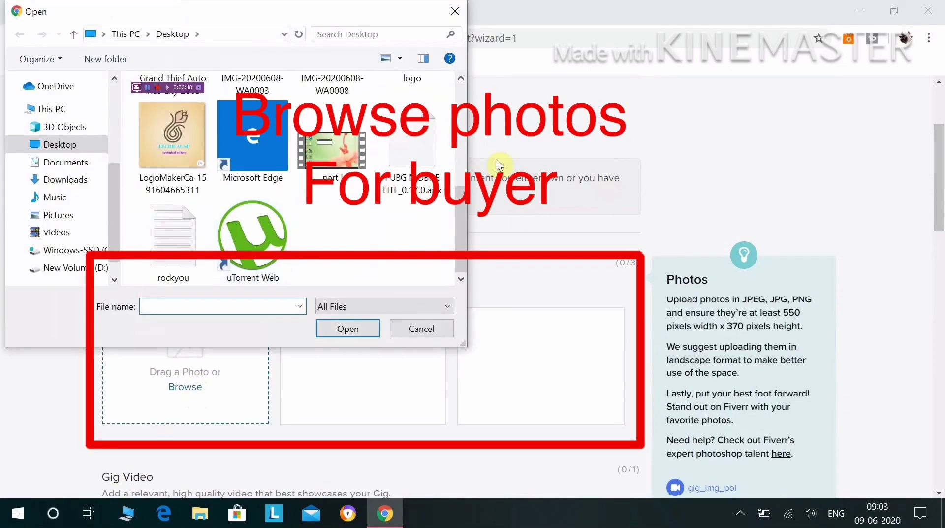
scroll(199, 178, "up", 3)
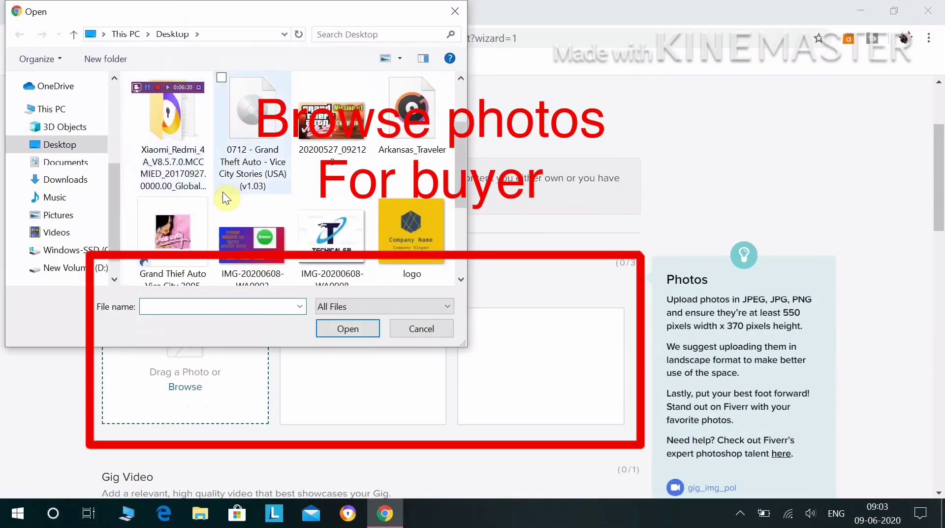
left_click(394, 261)
left_click(350, 328)
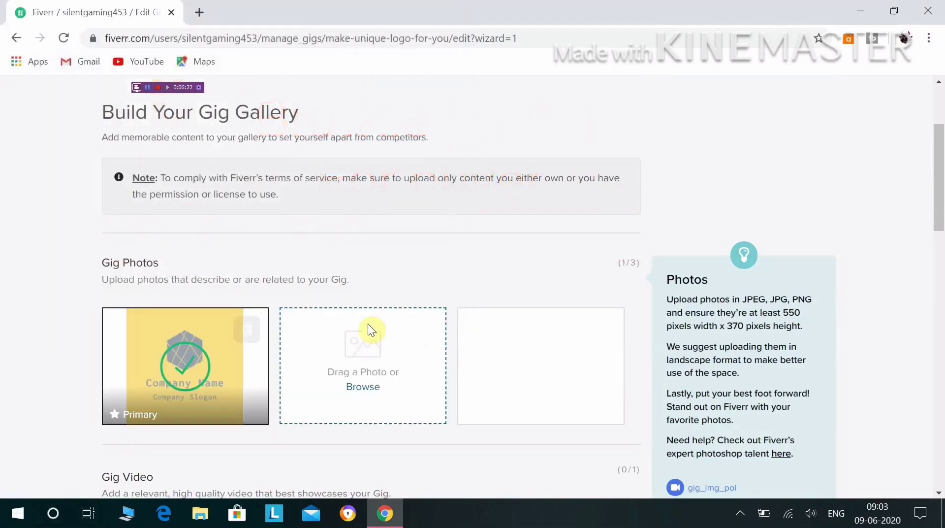
Step: Upload the image IMG-20200608-WA0008 from the Desktop as the second gig photo
left_click(432, 391)
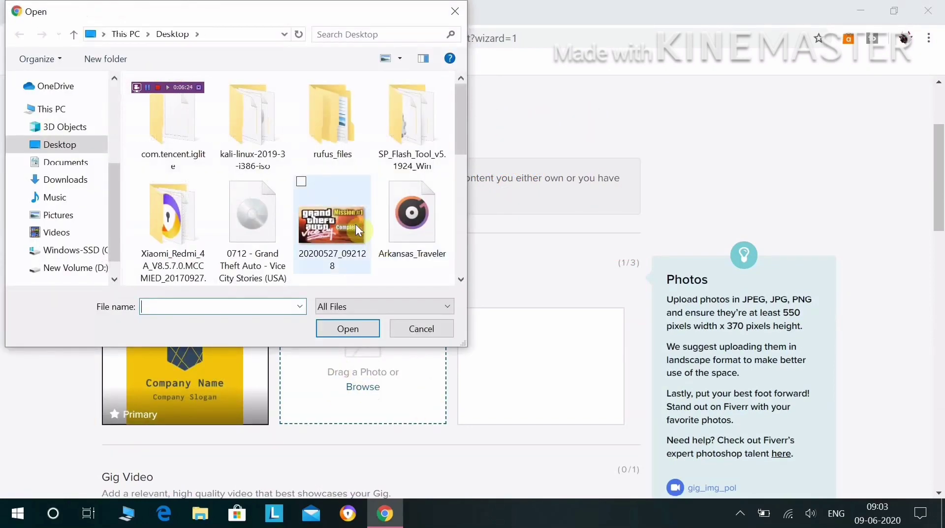
scroll(356, 244, "up", 5)
left_click(333, 143)
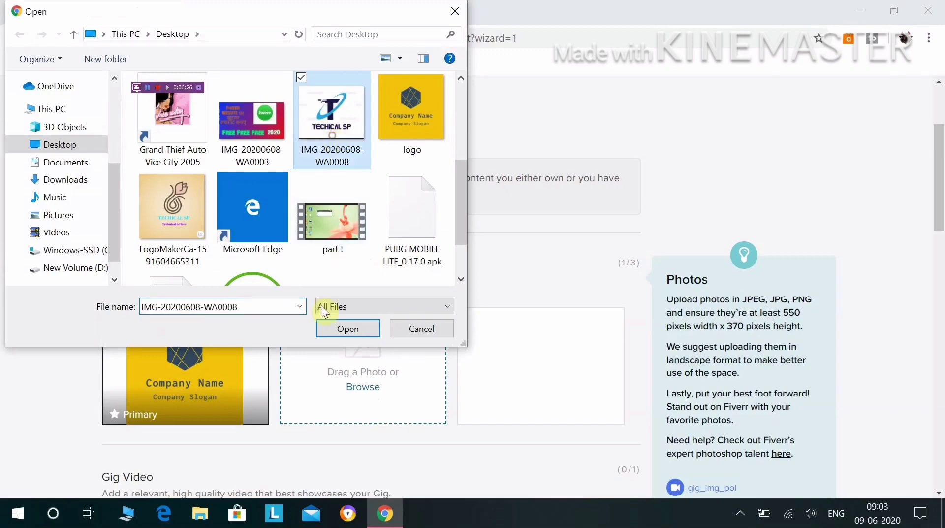
left_click(346, 328)
scroll(426, 292, "down", 3)
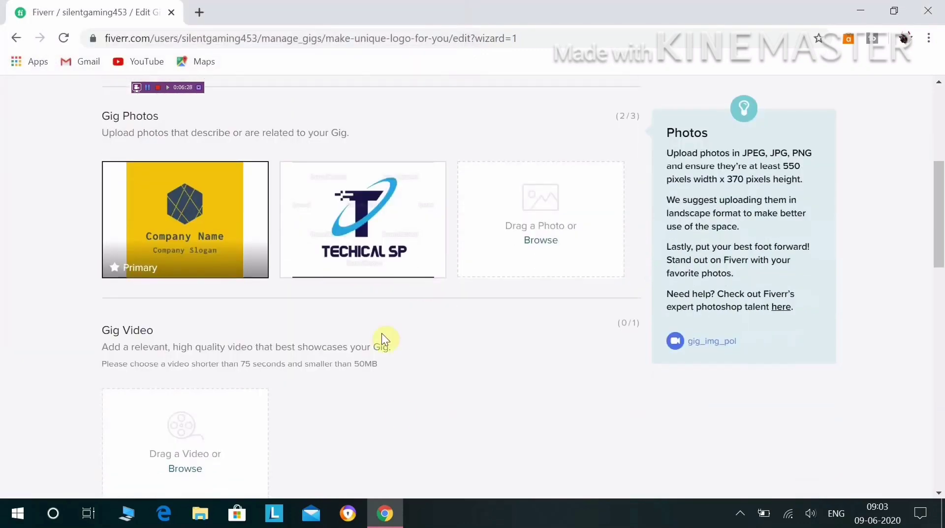
left_click(525, 250)
scroll(367, 246, "down", 4)
left_click(192, 233)
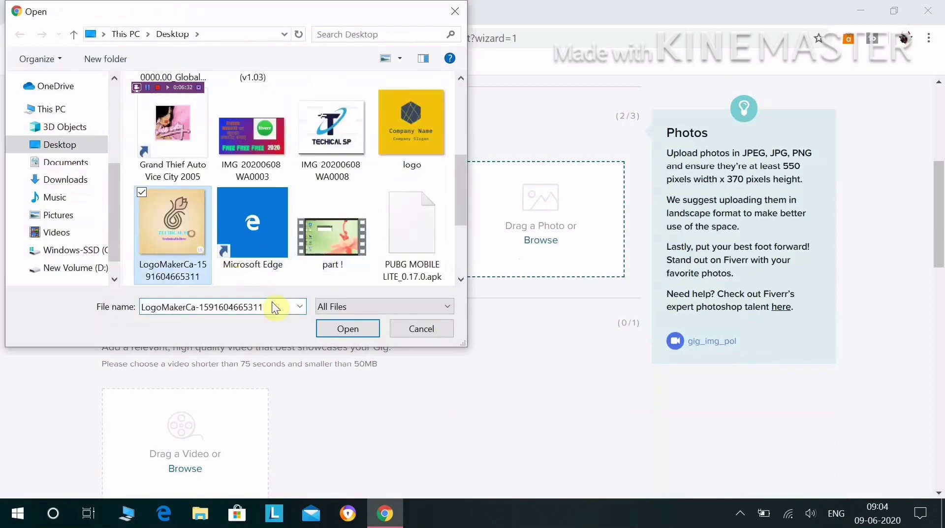
left_click(346, 327)
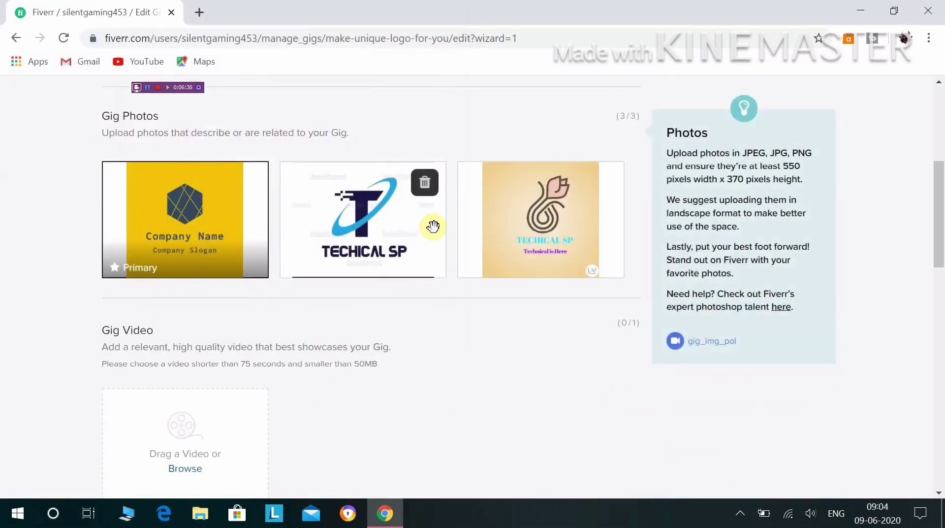
Step: Skip the gig video and PDFs, accept the declaration of ownership of the materials, and save the gallery to continue to publishing
scroll(425, 254, "down", 7)
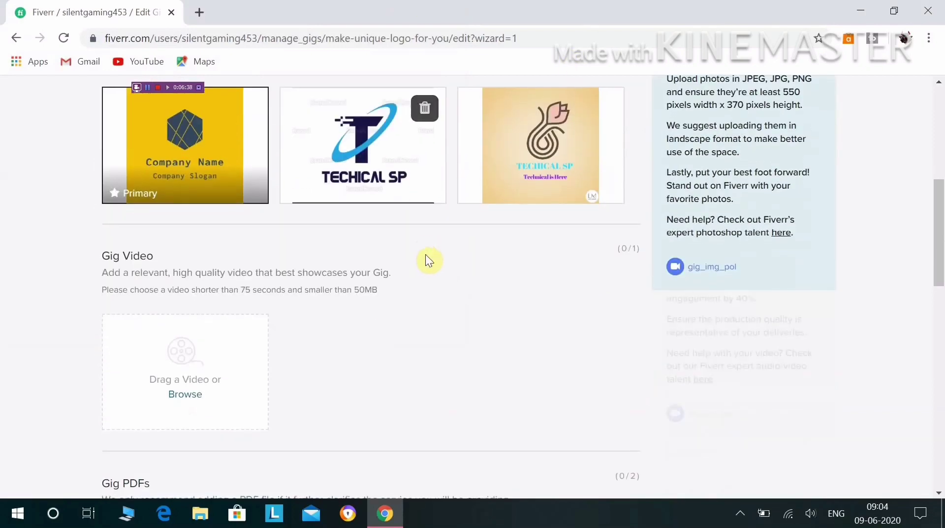
scroll(419, 261, "down", 5)
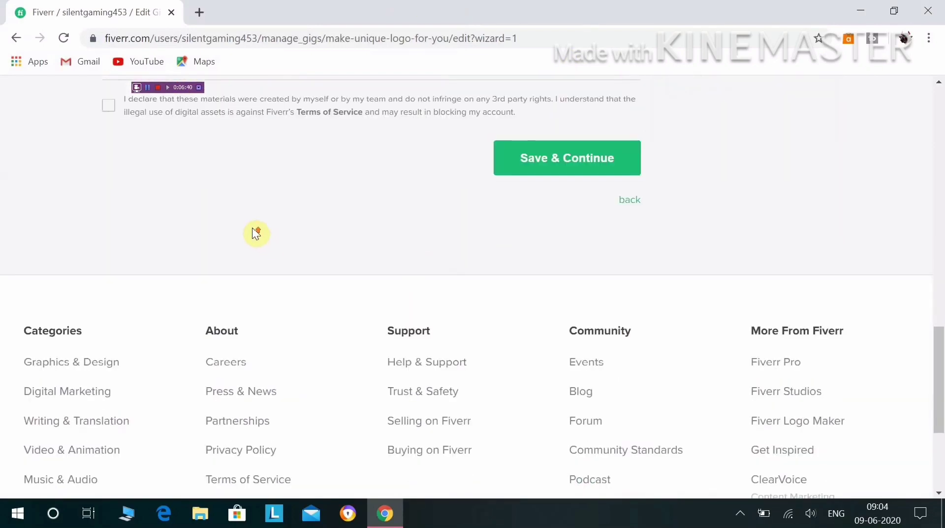
scroll(54, 241, "up", 1)
left_click(108, 183)
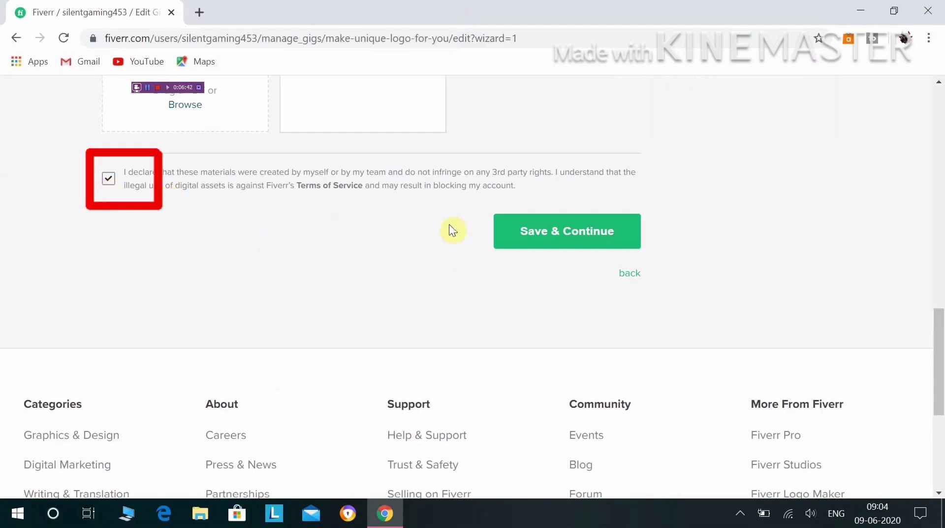
left_click(519, 238)
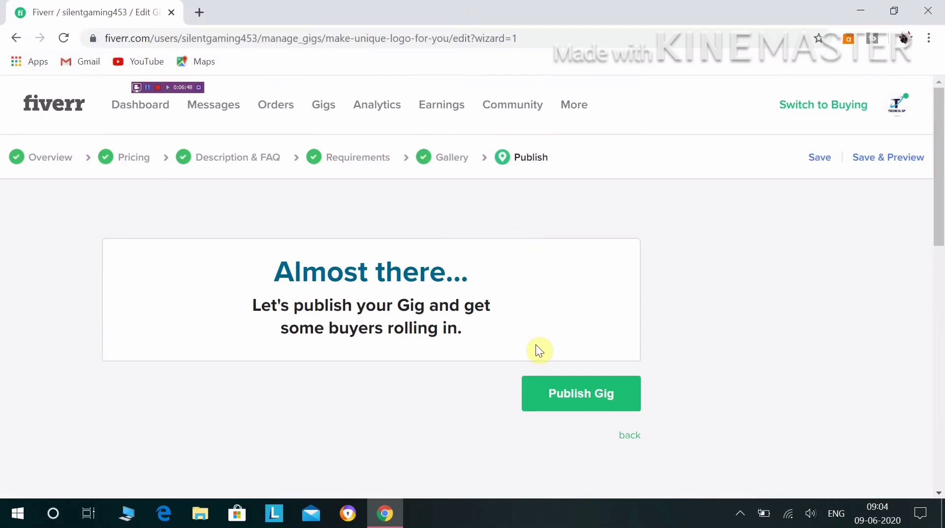
Step: Publish the gig and finish the wizard without promoting it or taking any courses
left_click(602, 397)
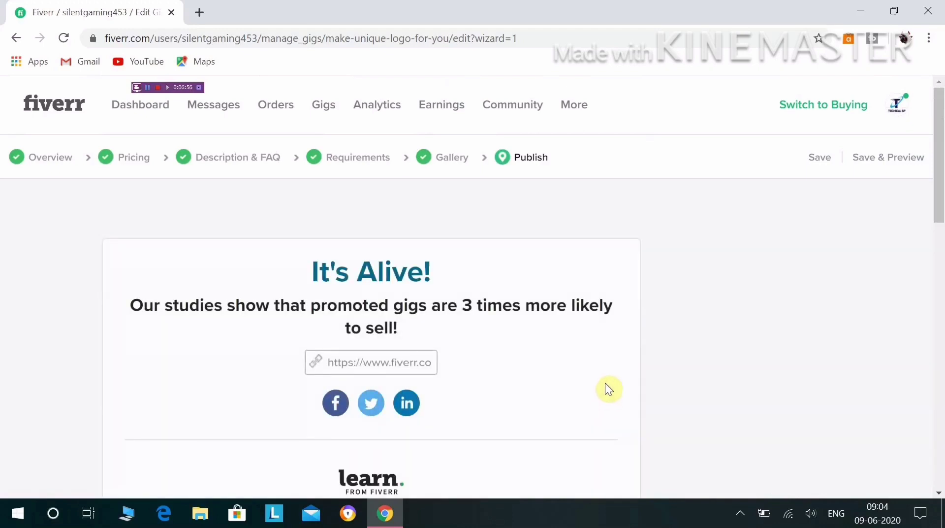
scroll(435, 324, "down", 7)
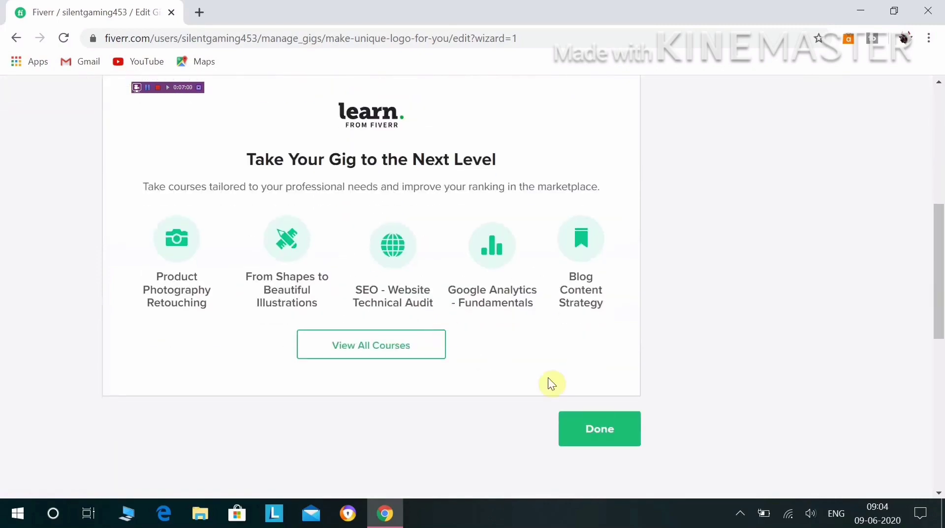
left_click(592, 437)
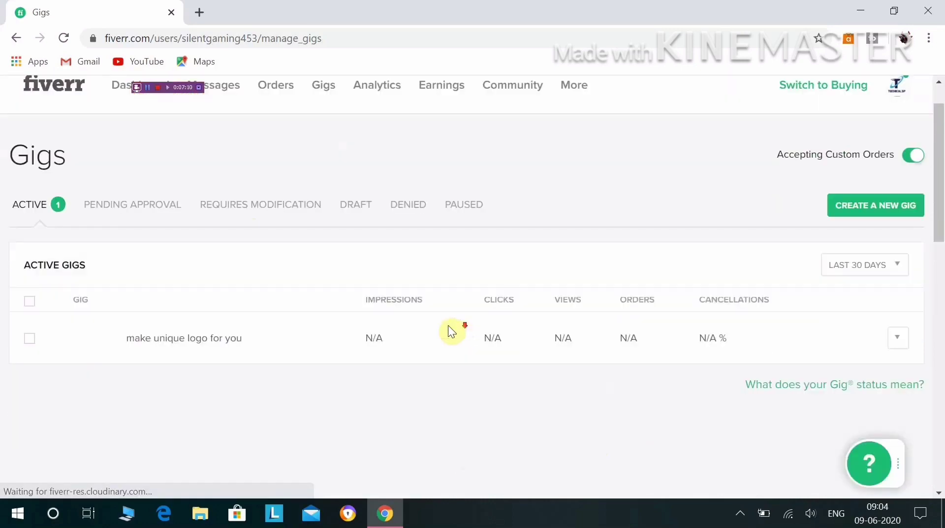
Step: Open a preview of the "make unique logo for you" gig from the active gigs
scroll(448, 326, "down", 1)
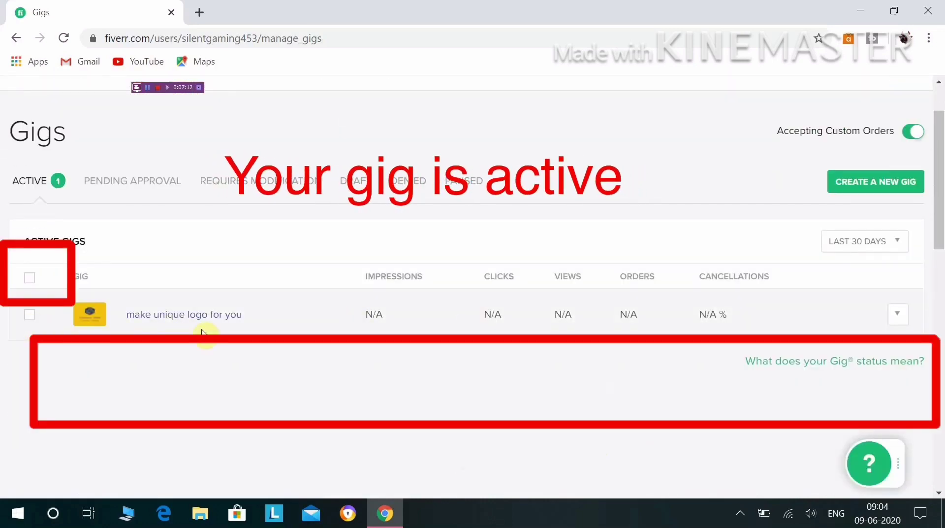
left_click(905, 318)
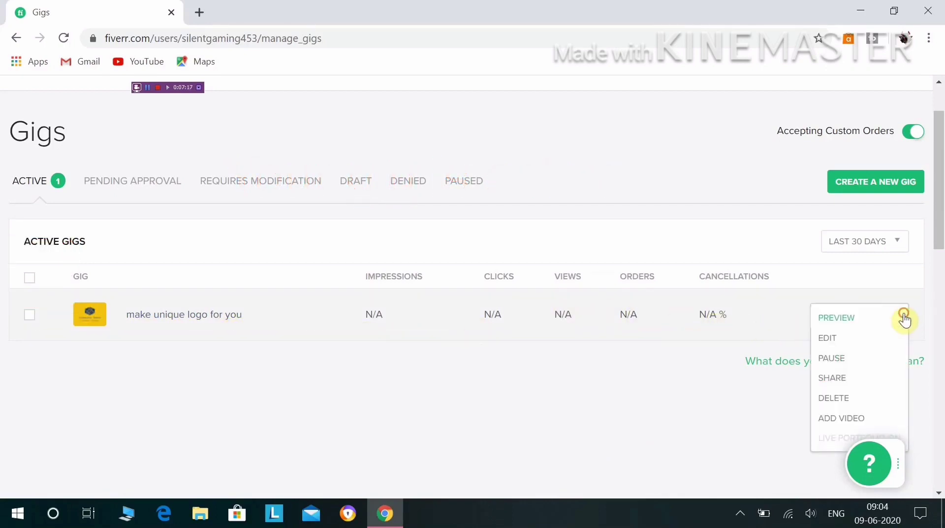
left_click(843, 323)
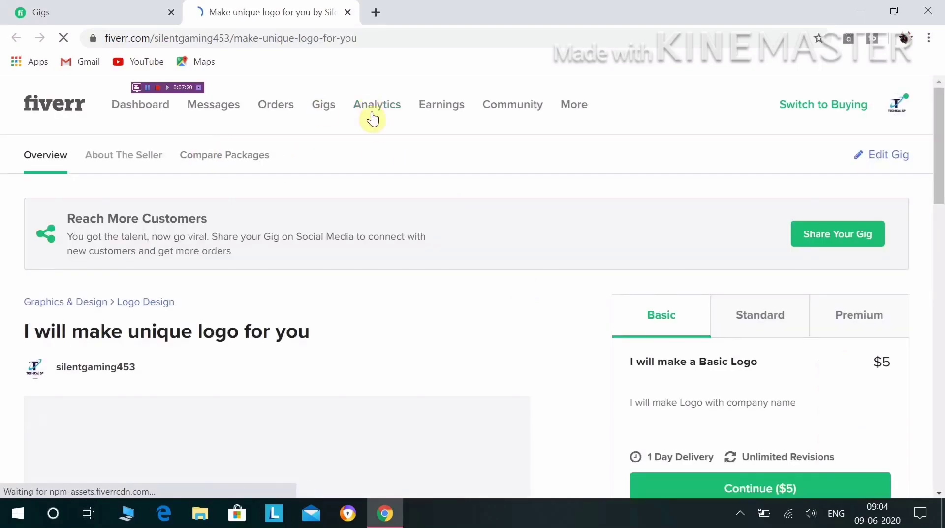
Step: Review the published gig page, including its photos, description, seller details, package comparison, related tags and ordering options
scroll(353, 197, "down", 3)
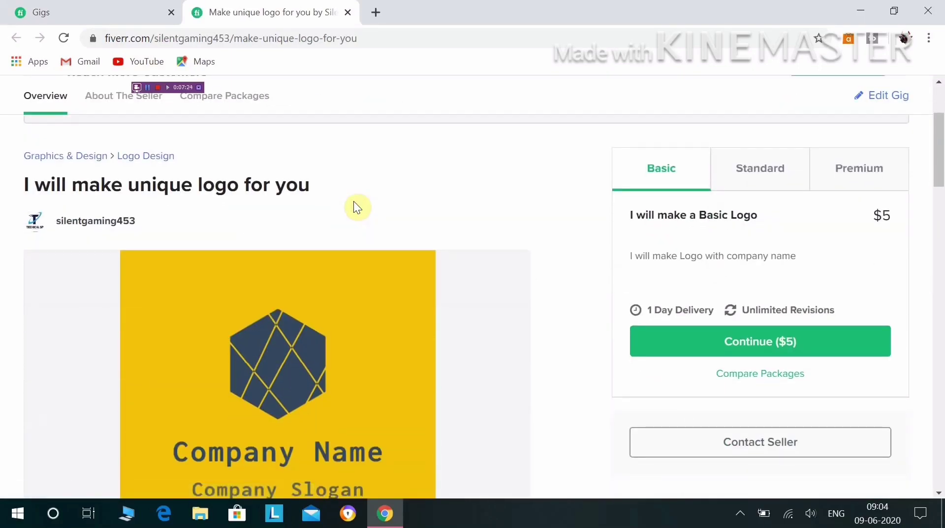
scroll(354, 202, "down", 1)
scroll(356, 205, "down", 7)
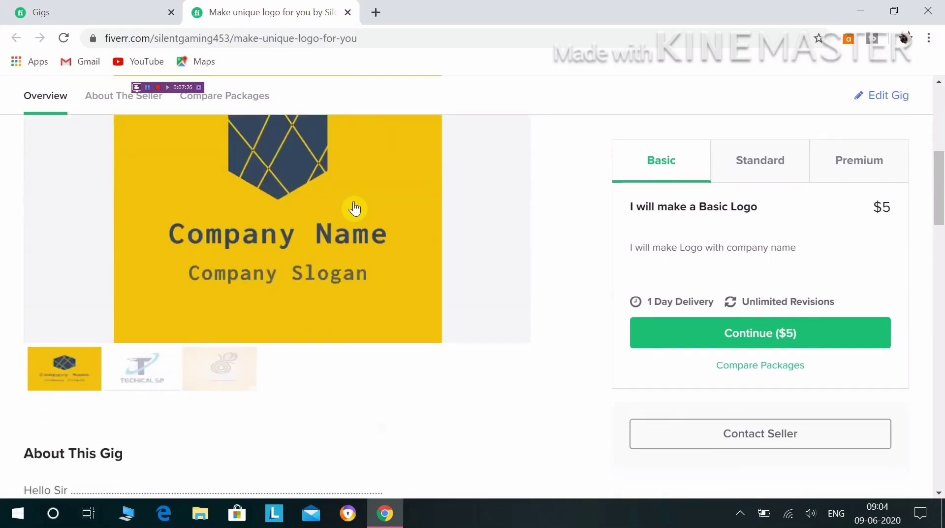
scroll(356, 206, "down", 5)
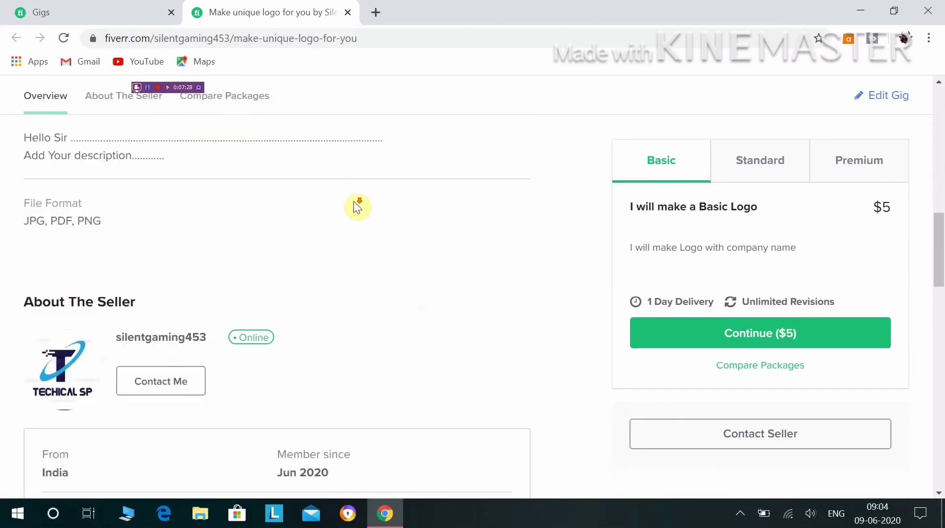
scroll(356, 205, "down", 7)
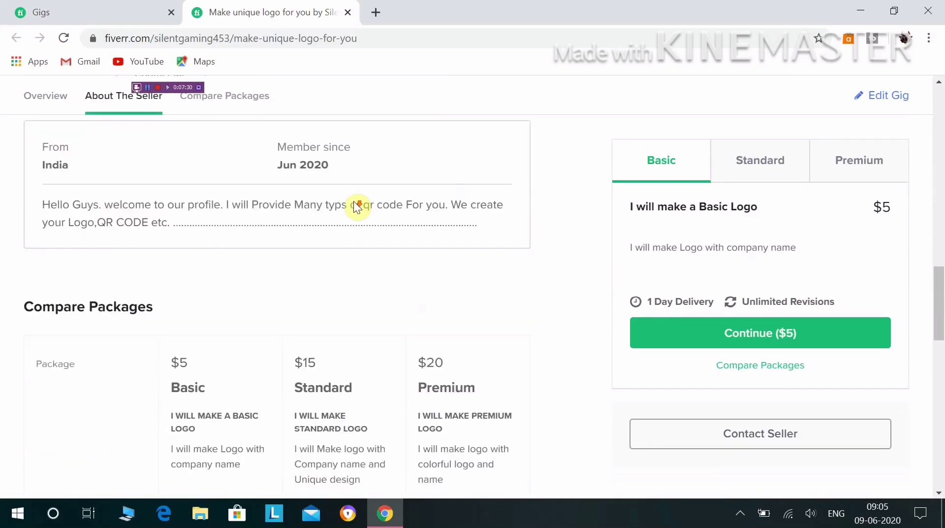
scroll(353, 201, "down", 1)
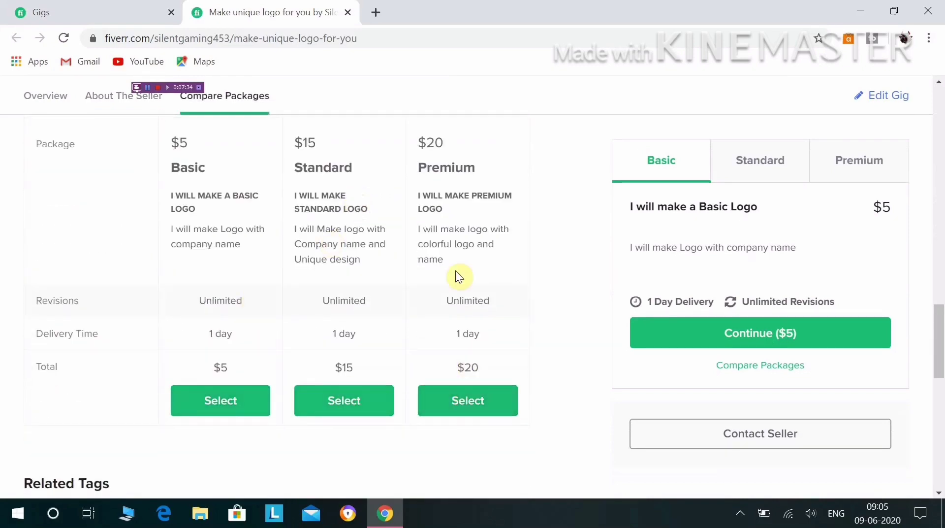
scroll(459, 270, "down", 3)
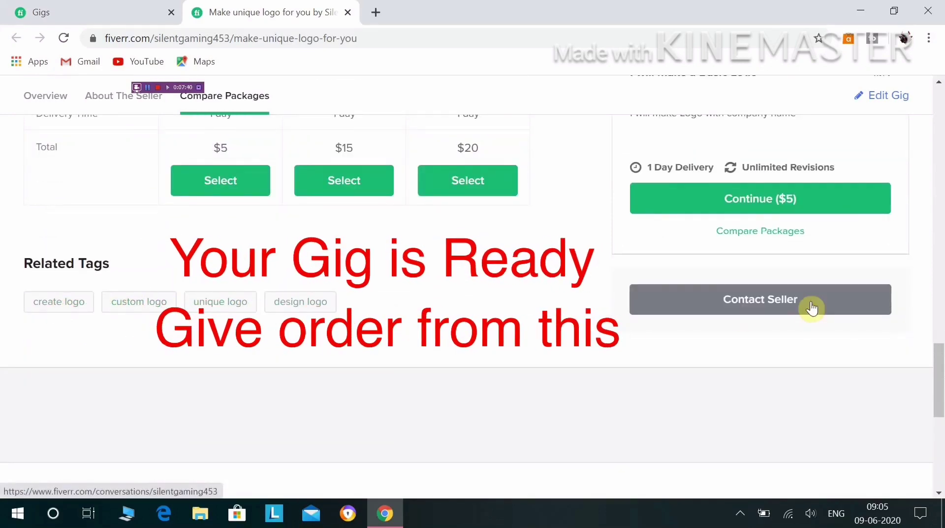
scroll(811, 306, "up", 3)
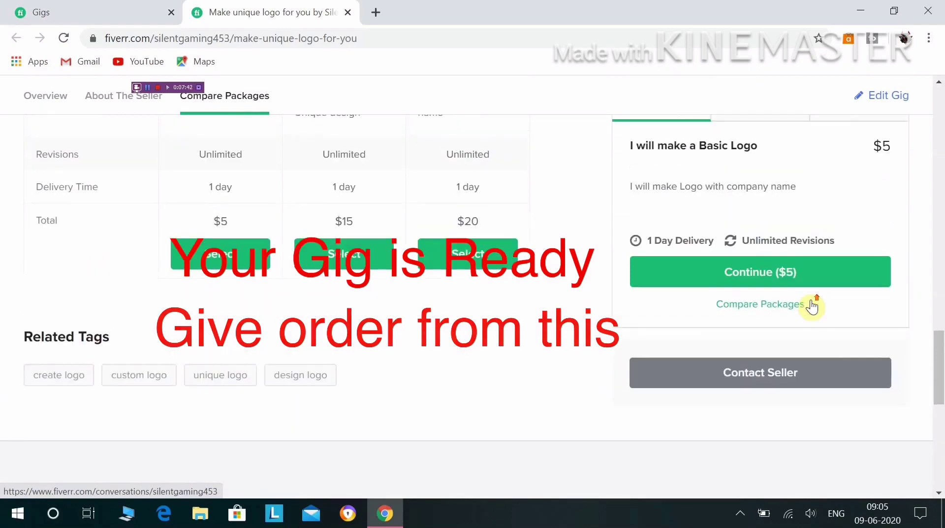
scroll(812, 301, "up", 6)
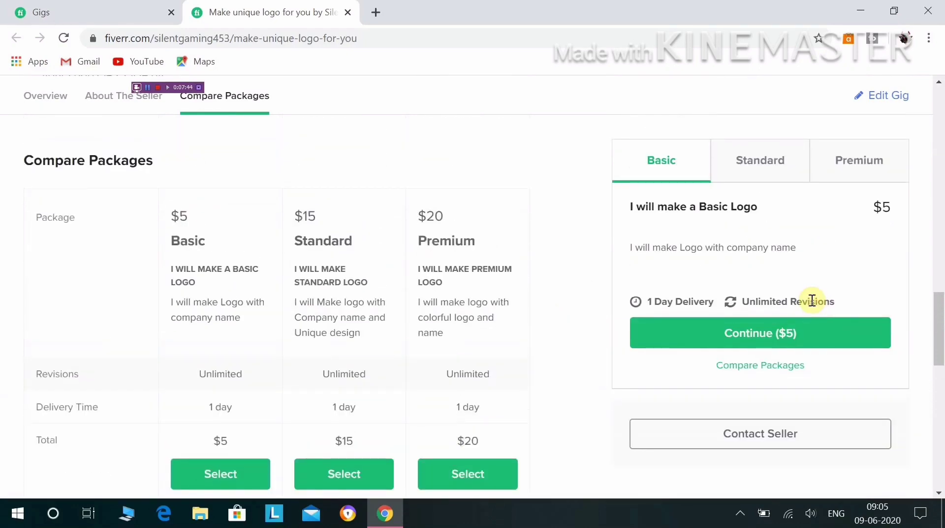